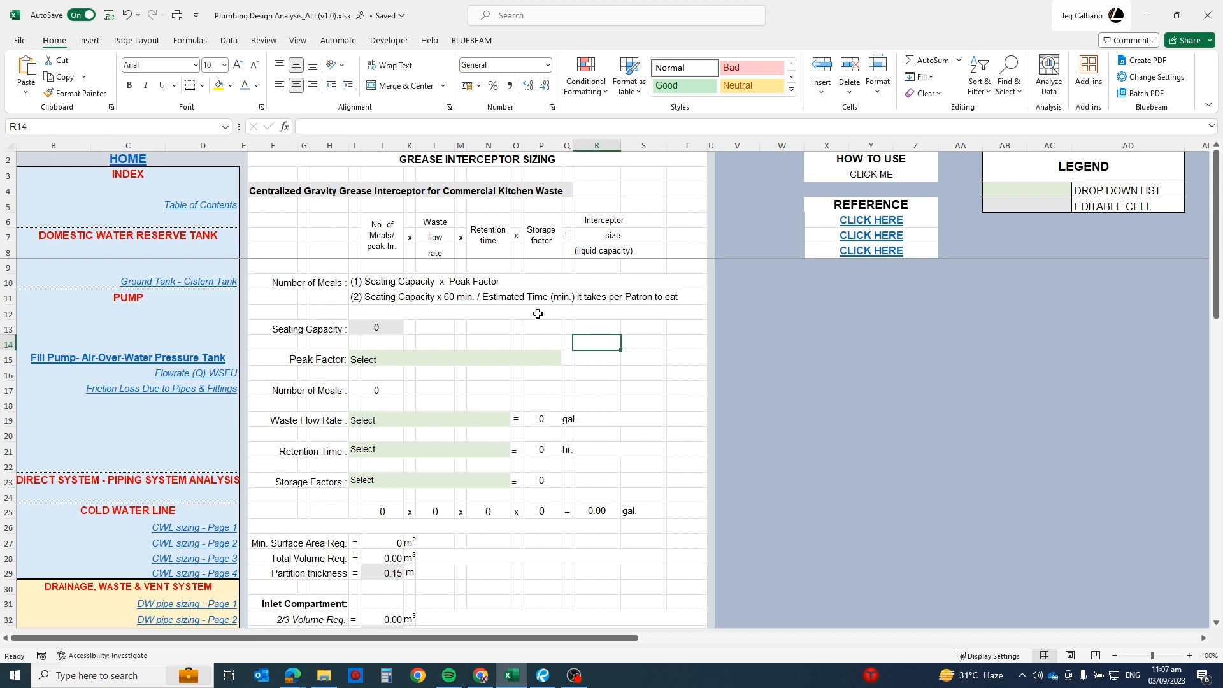
Step: Select the formula's four factors, consult the first reference document in the browser, and return to the Excel workbook
drag(376, 226, 552, 237)
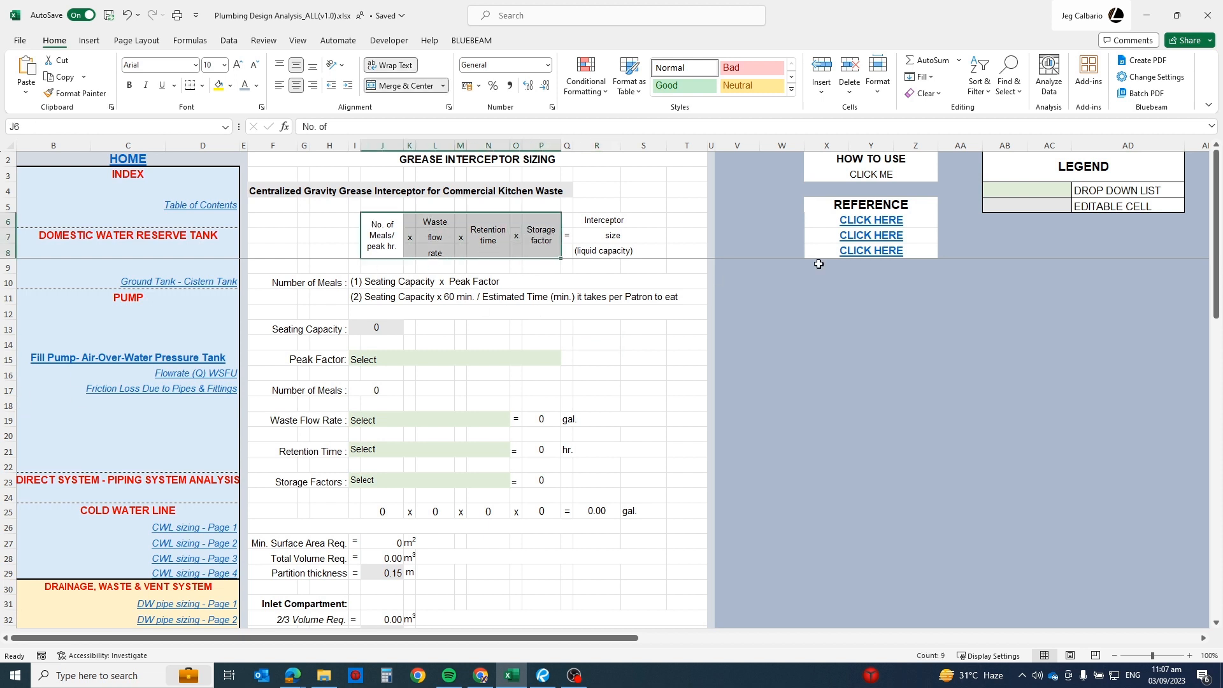
click(882, 227)
click(882, 226)
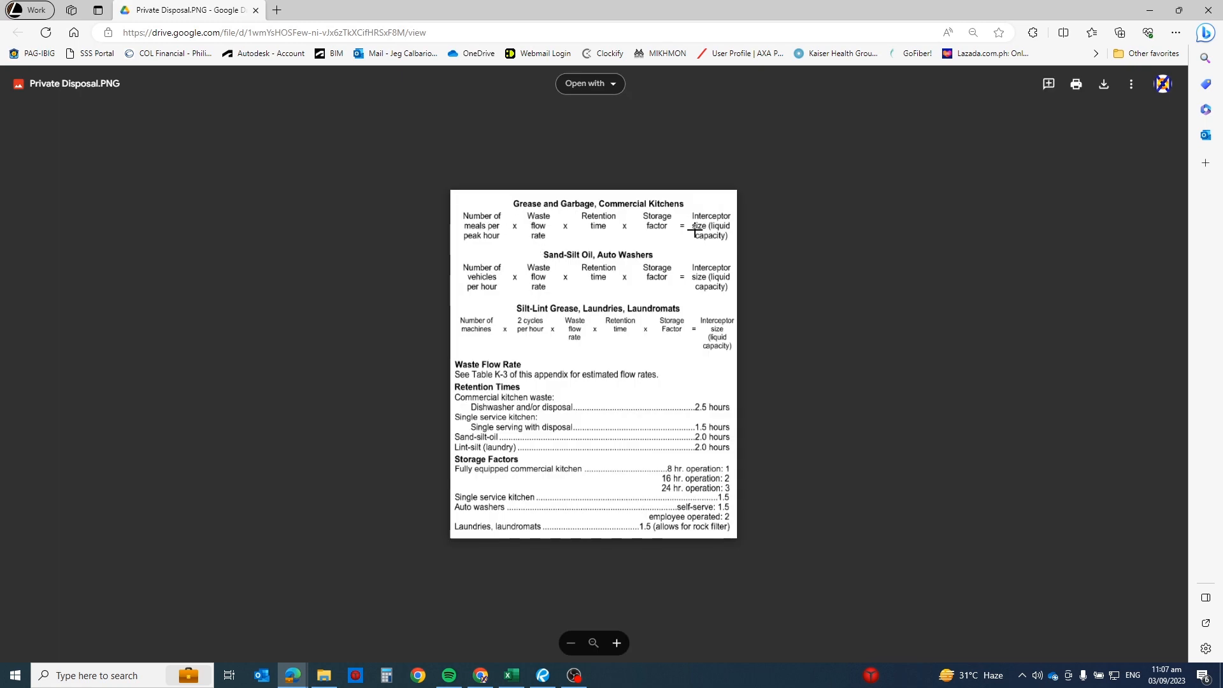
click(1150, 10)
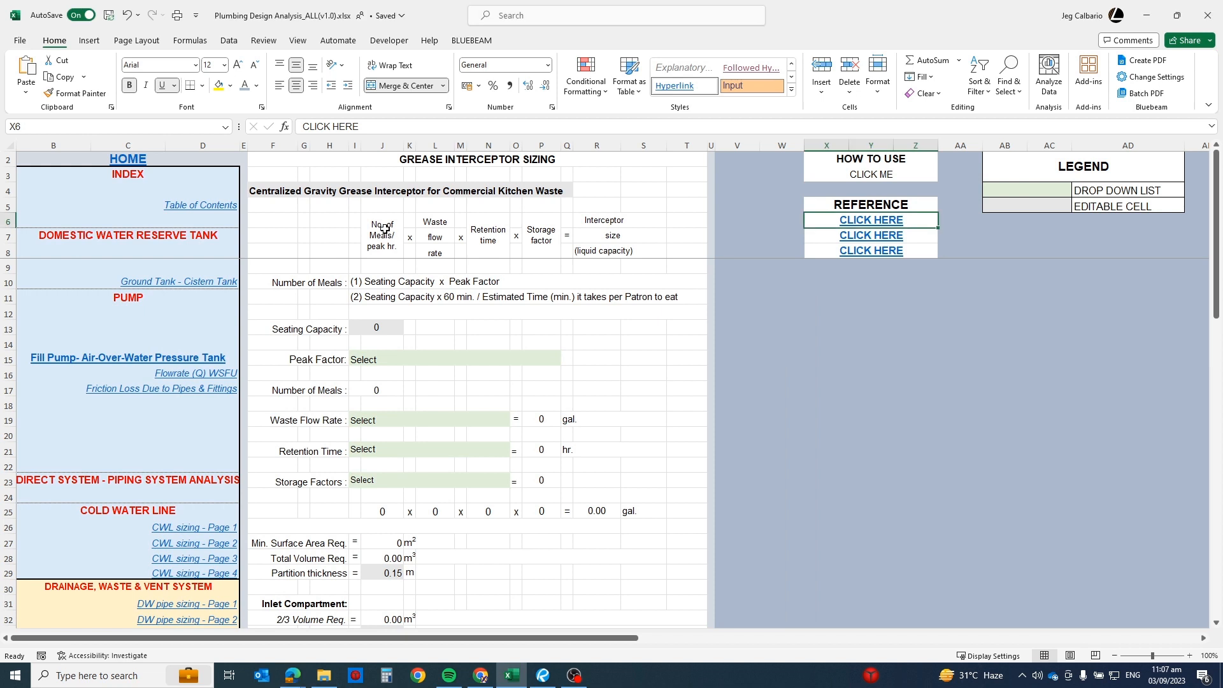
Step: Examine the terms of the interceptor sizing formula, including retention time, storage factor, liquid capacity and number of meals per peak hour
click(494, 238)
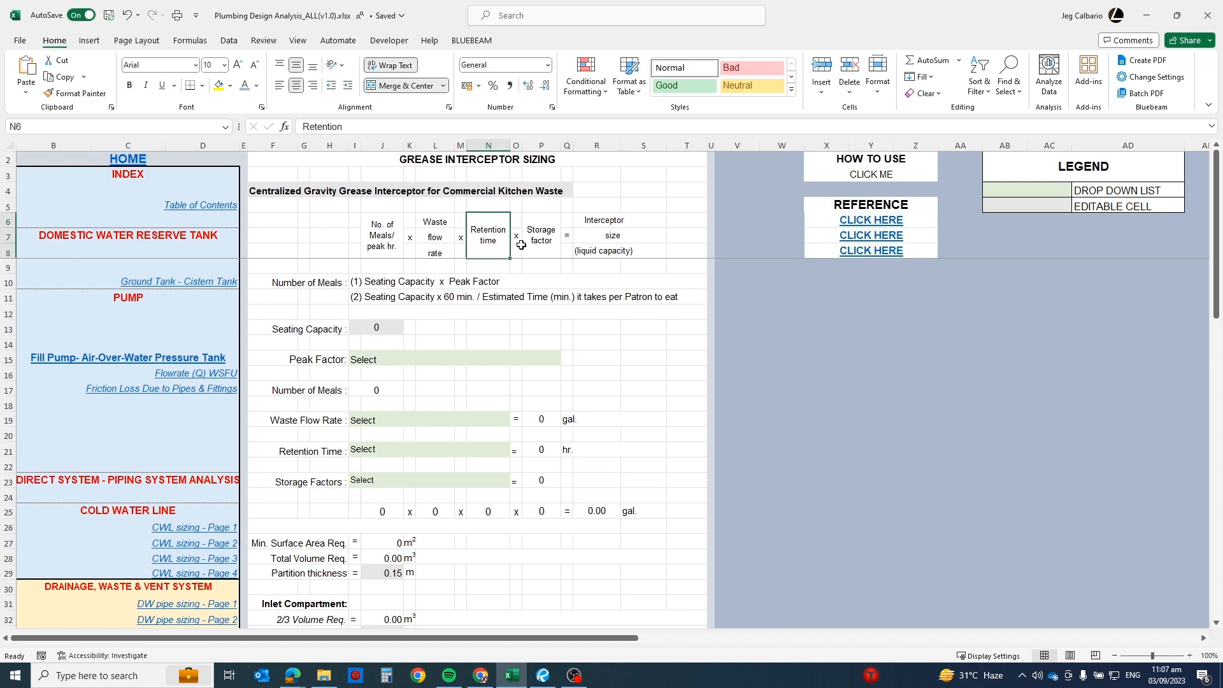
click(542, 242)
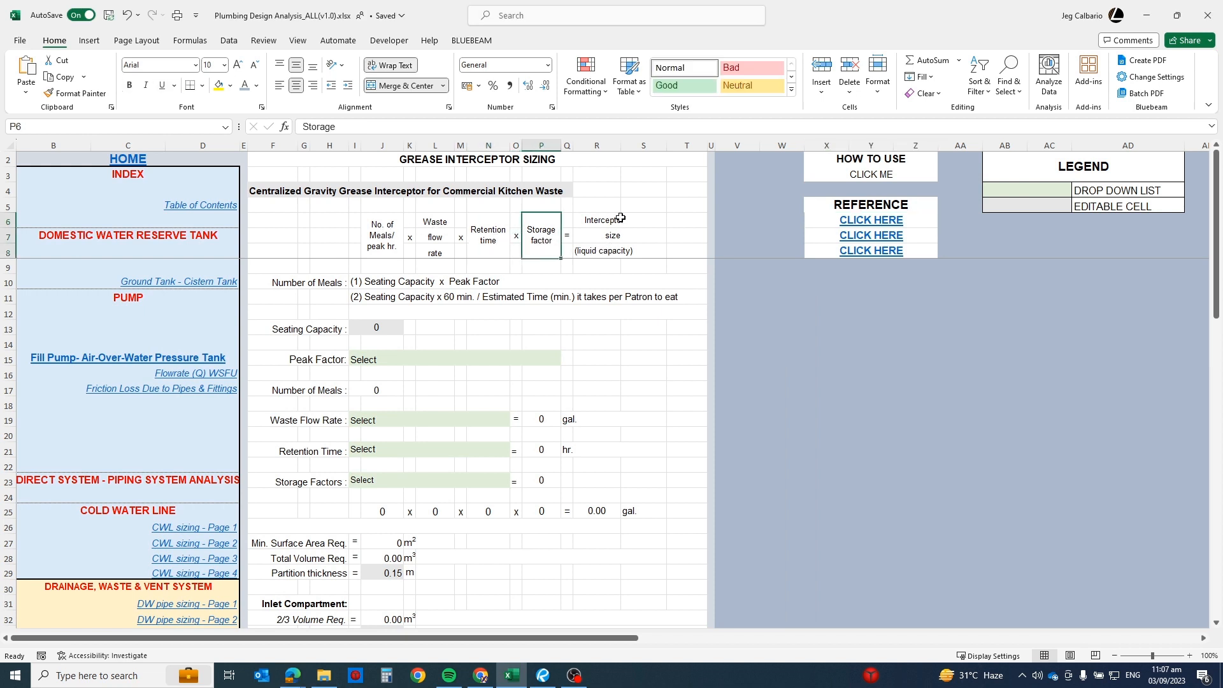
drag(616, 220, 610, 260)
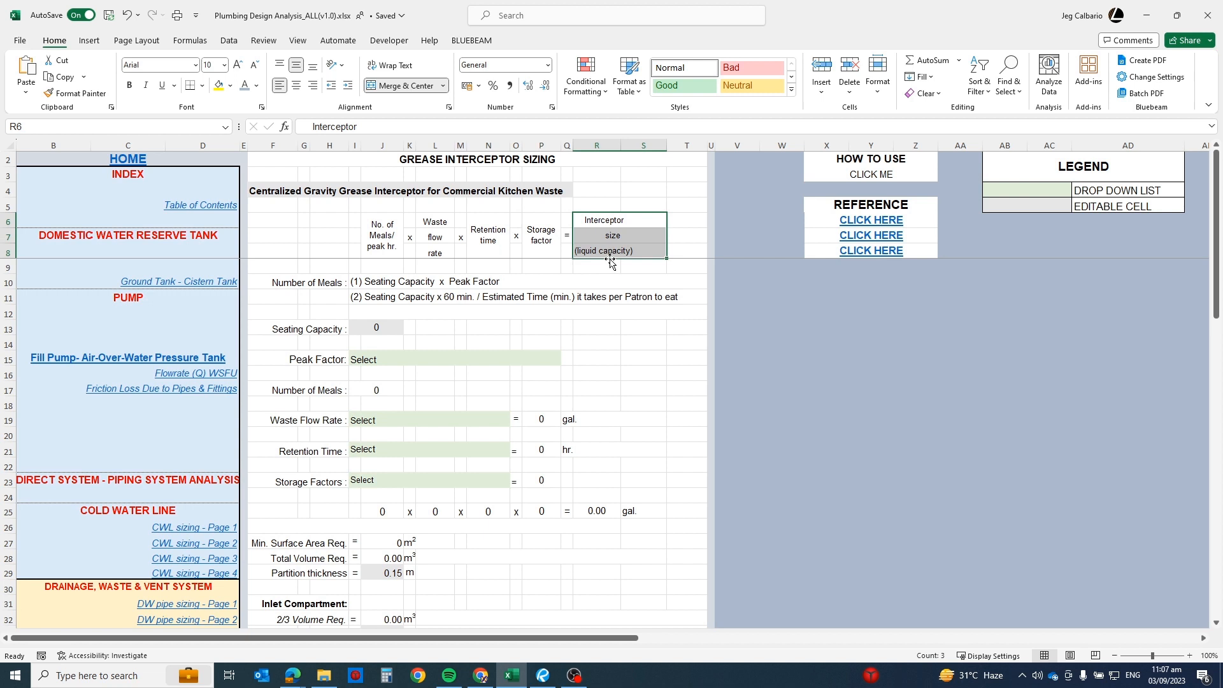
click(329, 240)
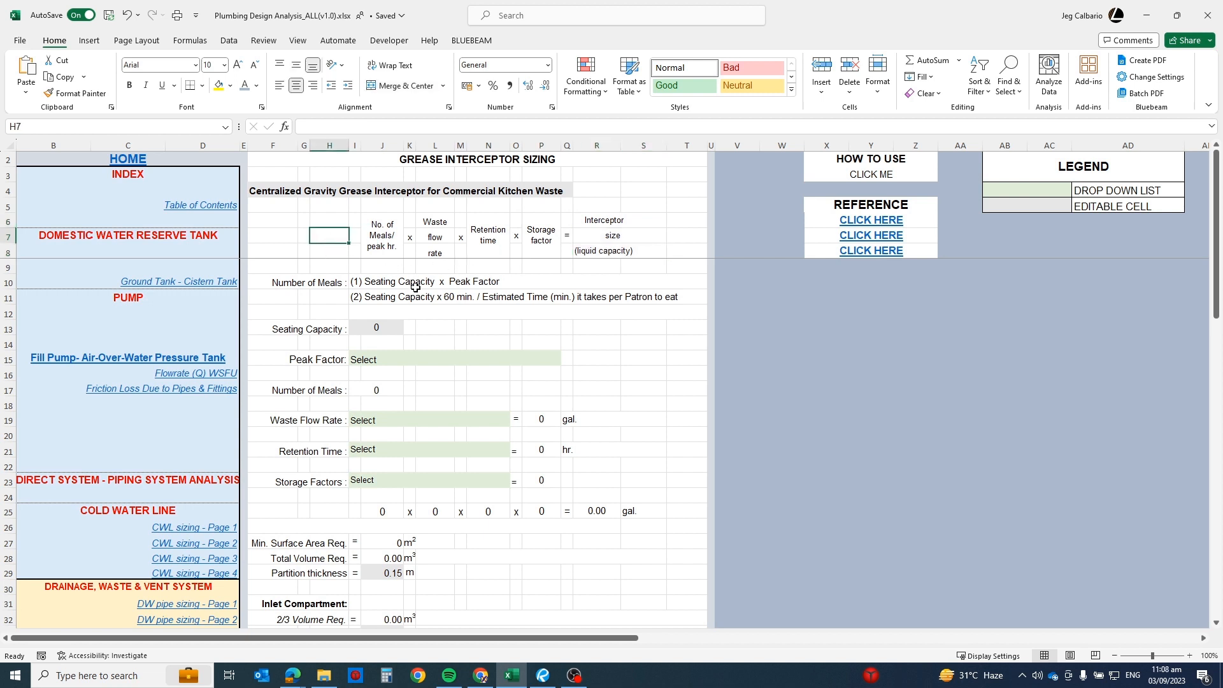
click(381, 230)
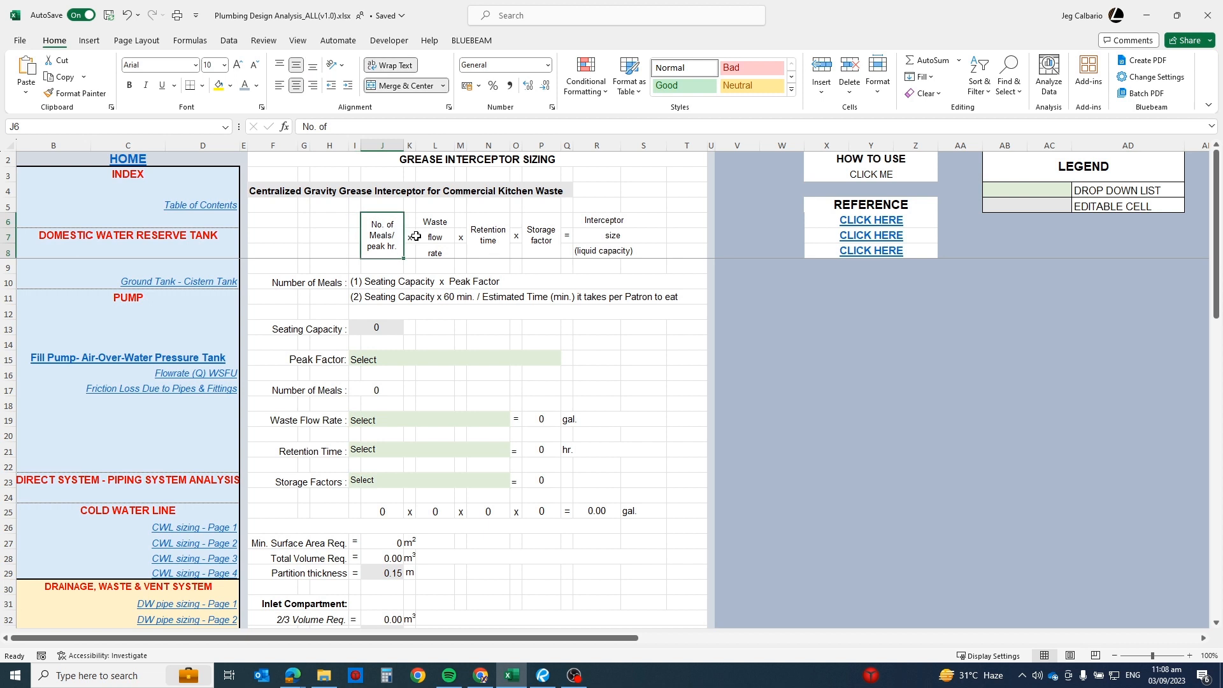
Step: Compare the two Number of Meals formulas, one based on peak factor and one on patron eating time
click(481, 284)
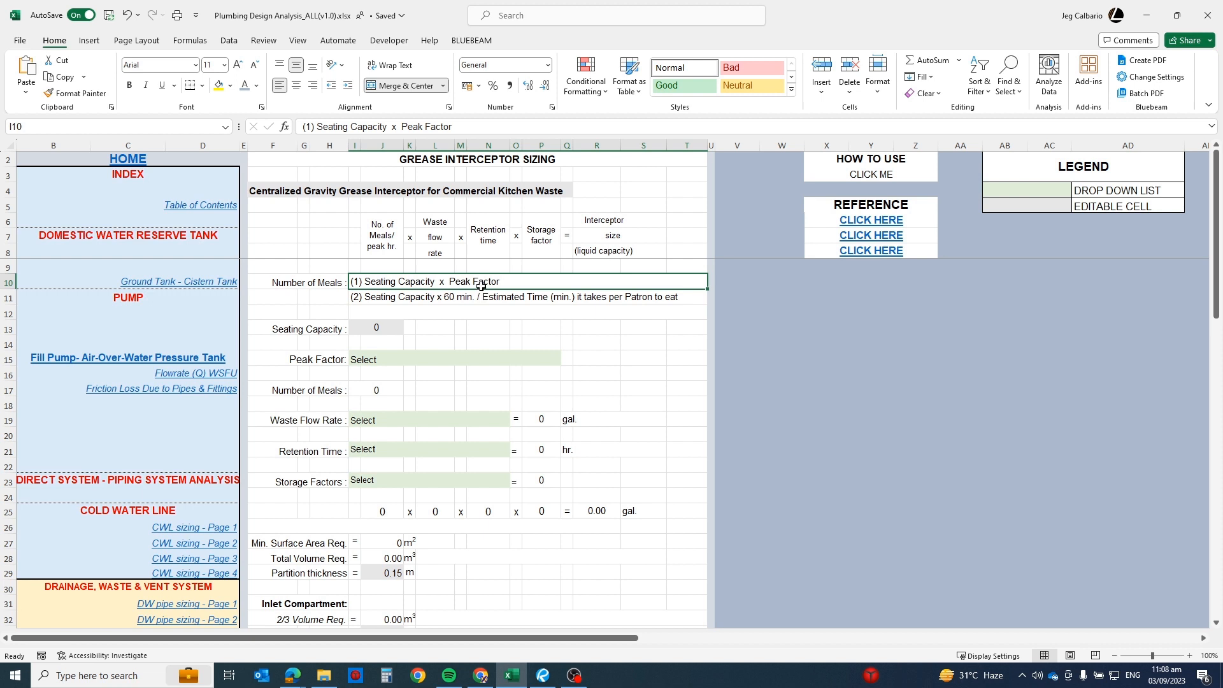
click(436, 299)
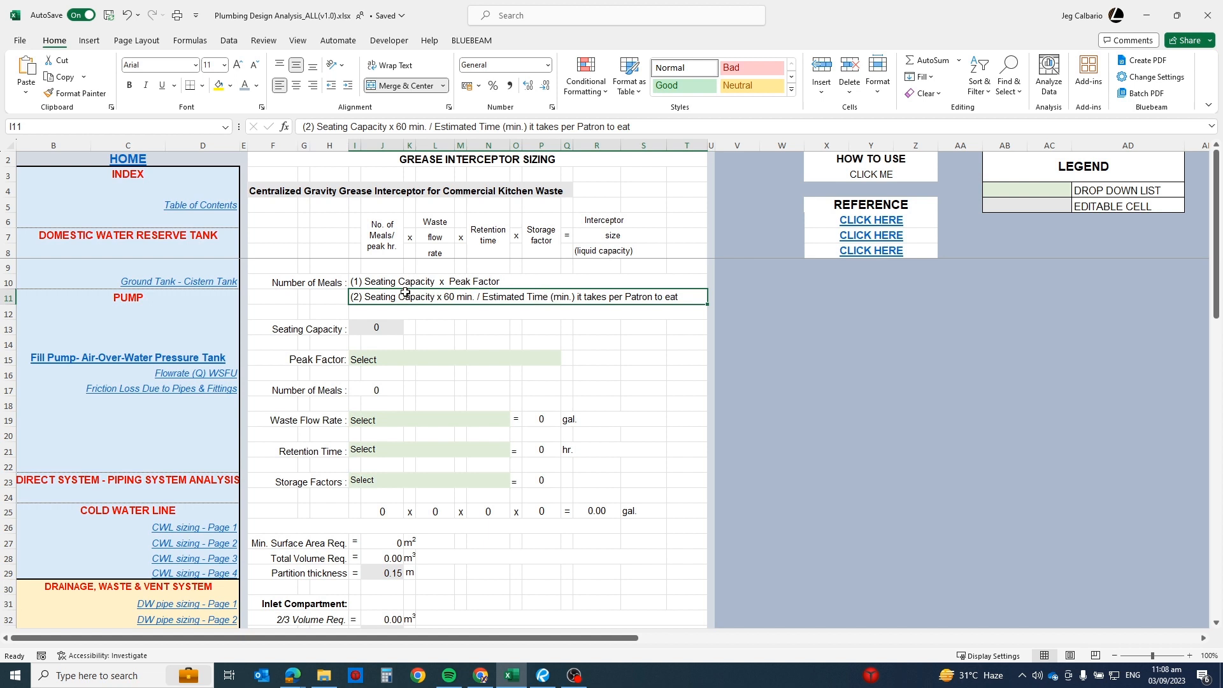
click(370, 280)
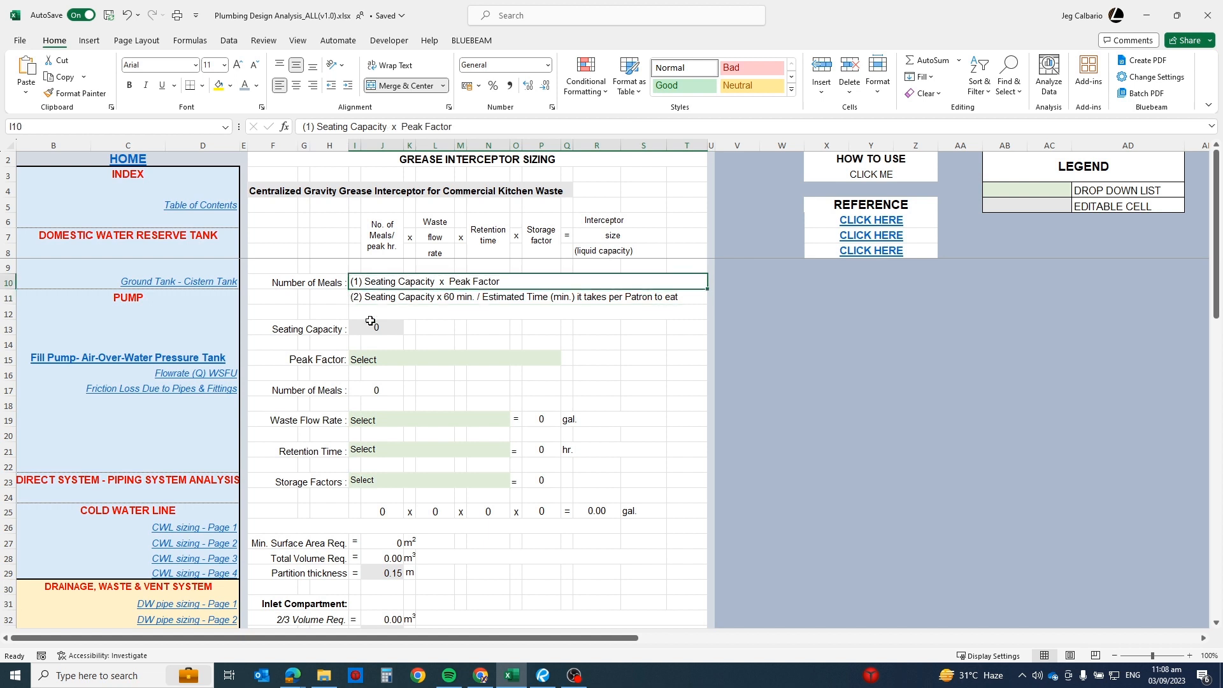
Step: Show the Peak Factor options, check them against the second reference document in the browser, and return to the Excel workbook
click(282, 358)
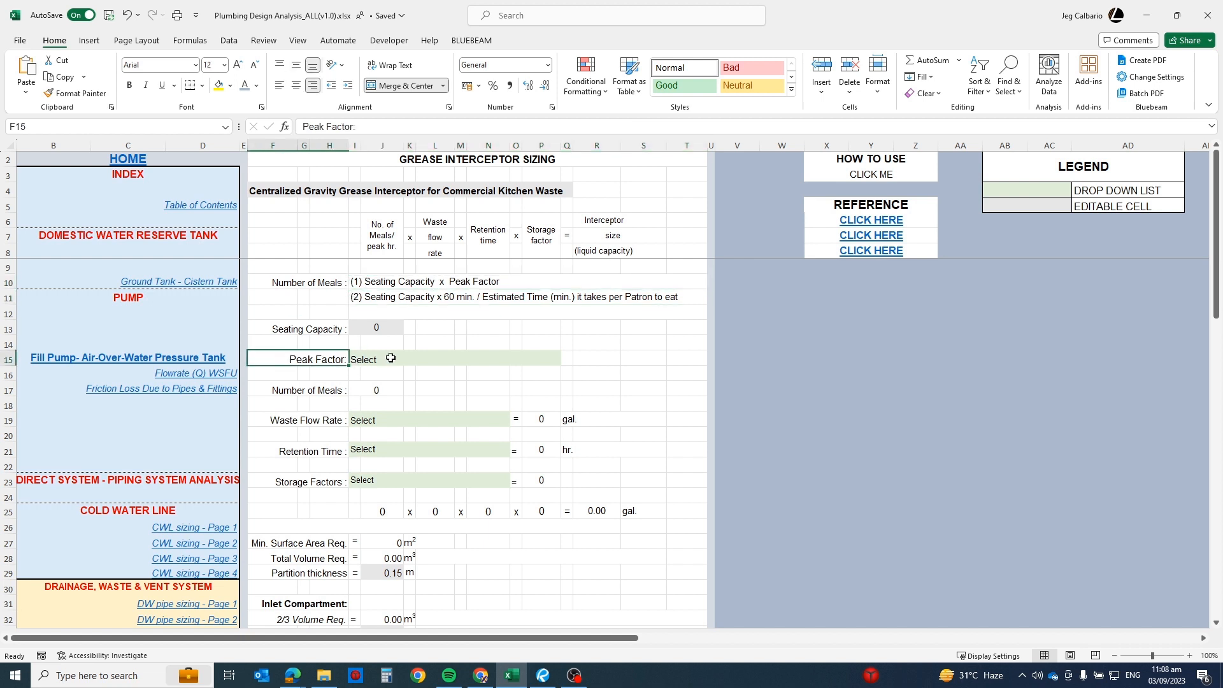
click(391, 358)
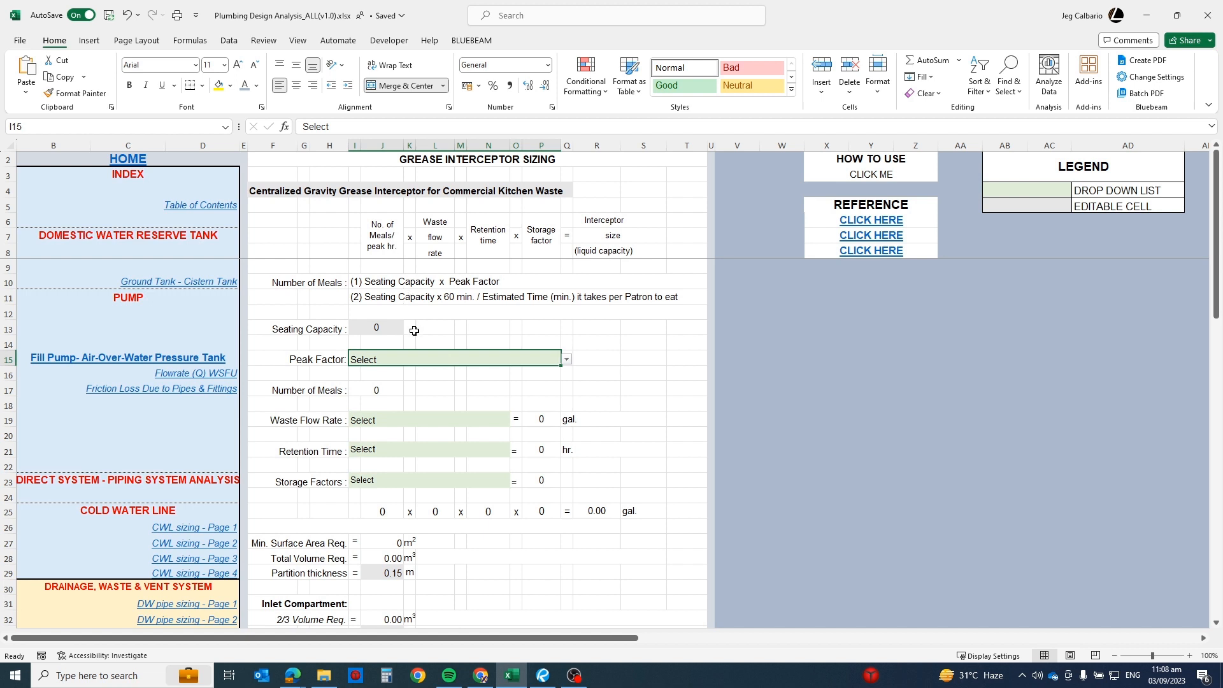
click(567, 359)
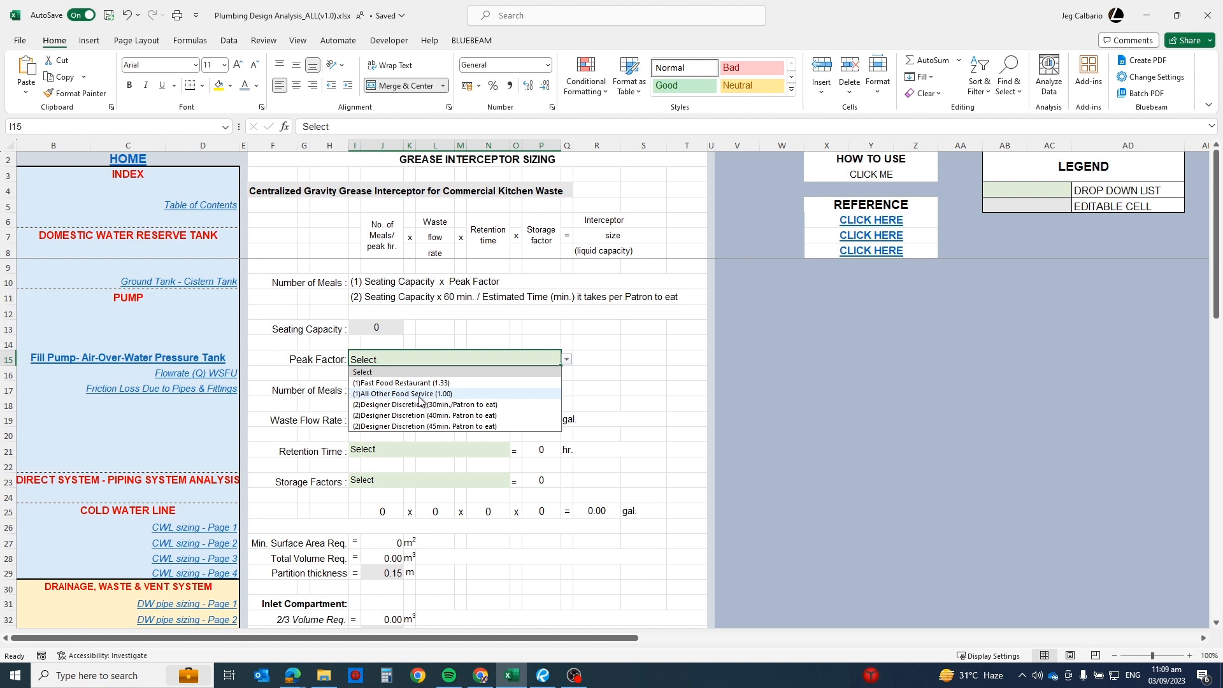
click(886, 240)
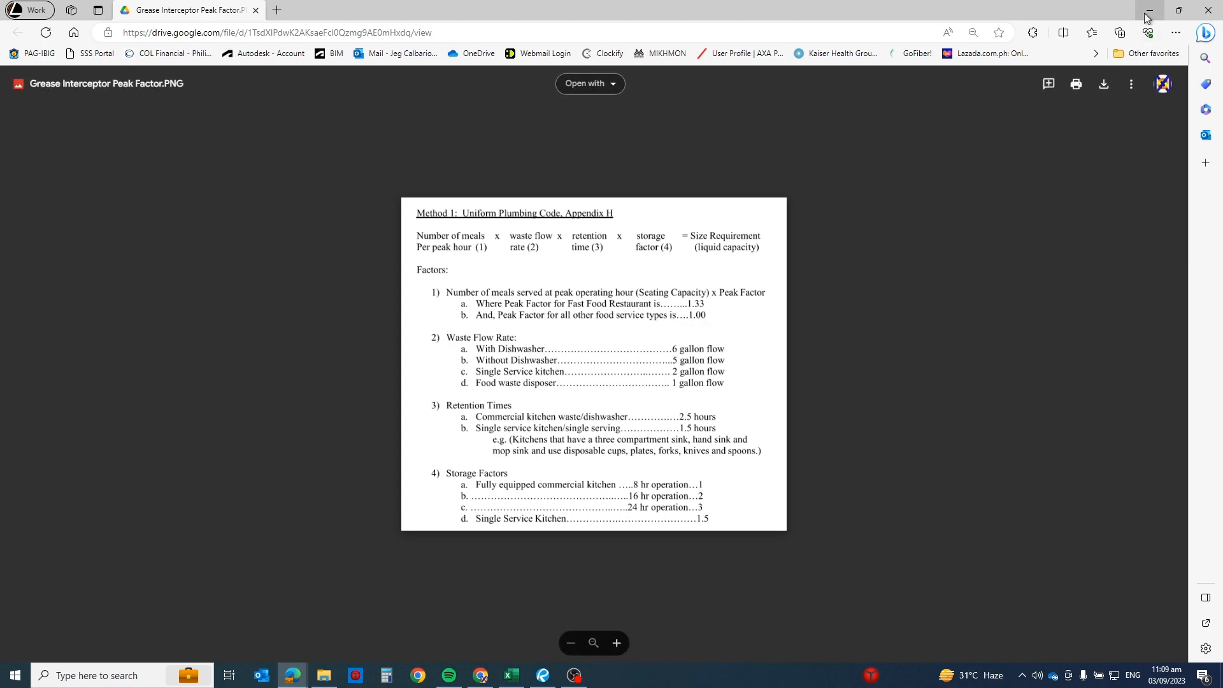
key(alt+Tab)
Step: Review the Peak Factor options alongside the second Number of Meals formula, leaving the list without choosing an option
click(548, 358)
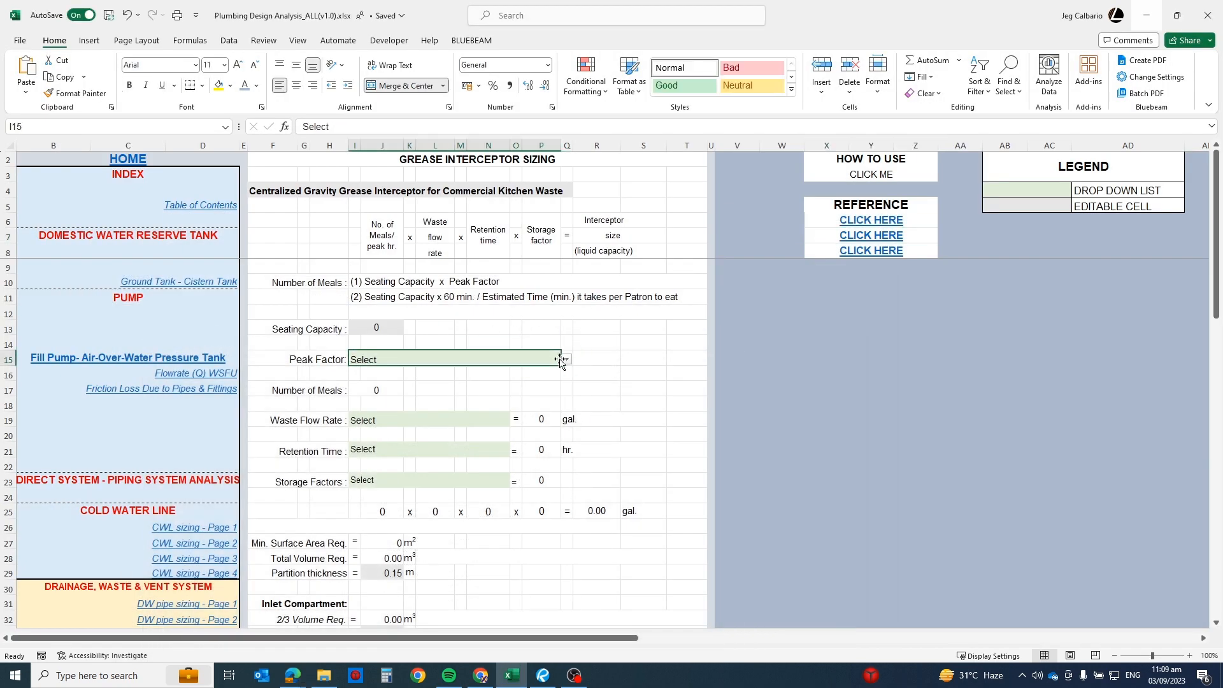
click(567, 360)
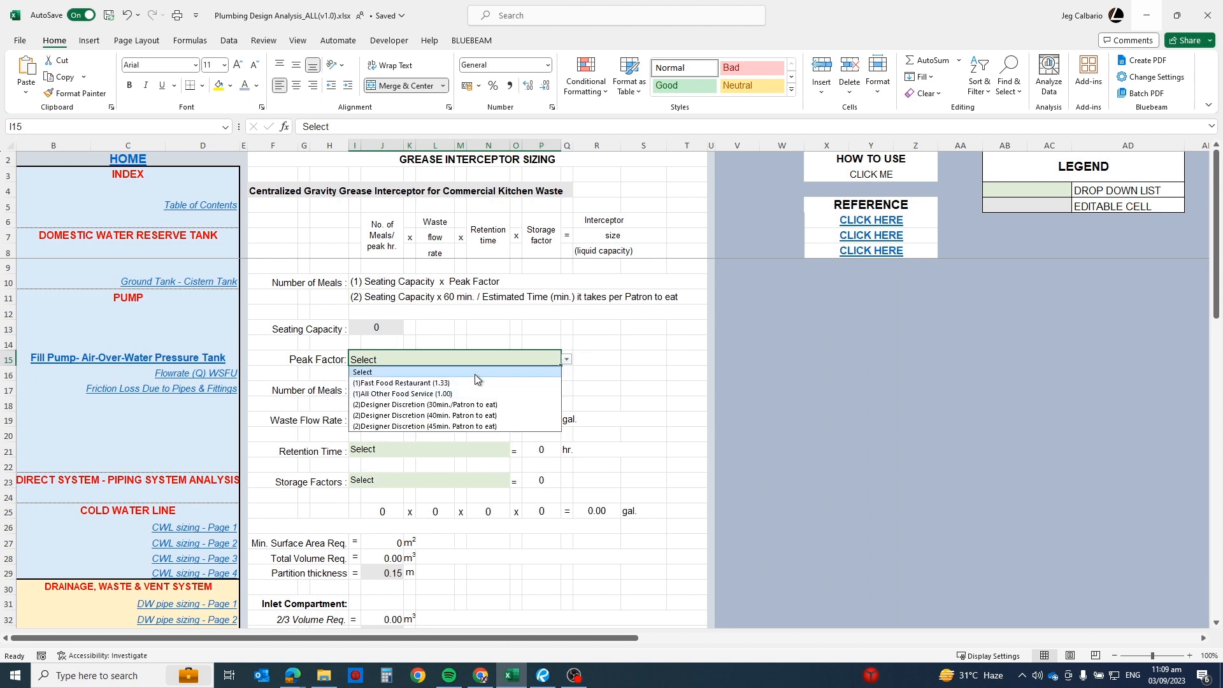
click(388, 299)
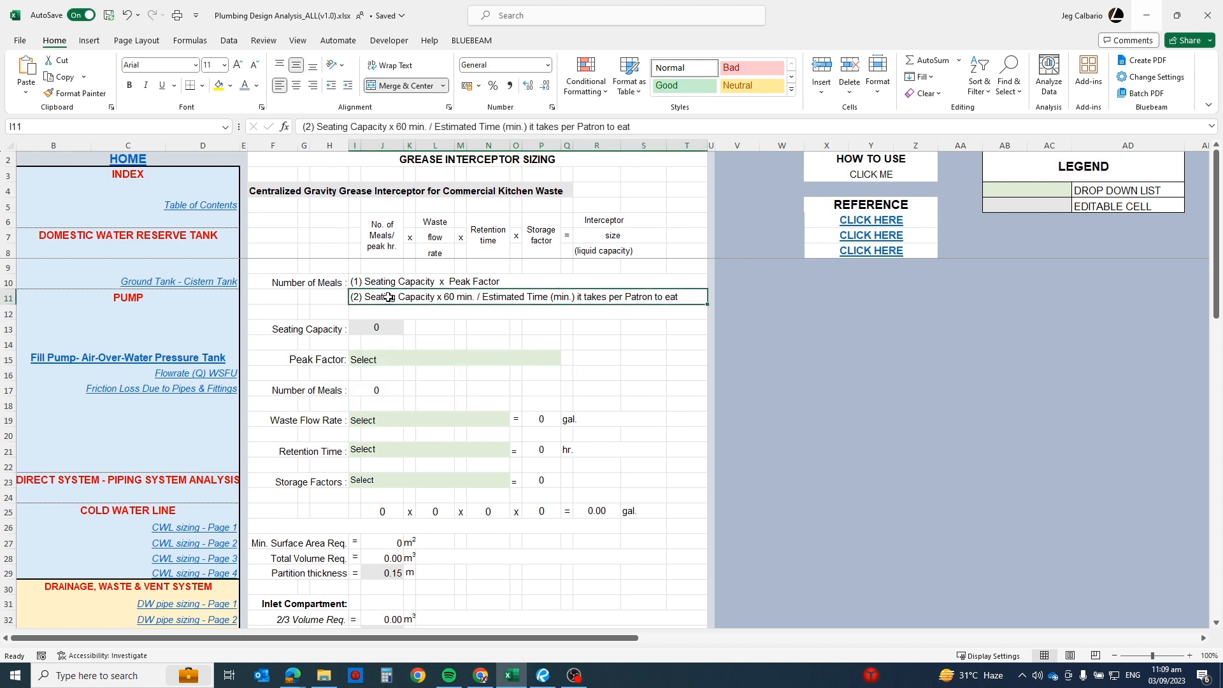
click(406, 360)
click(559, 360)
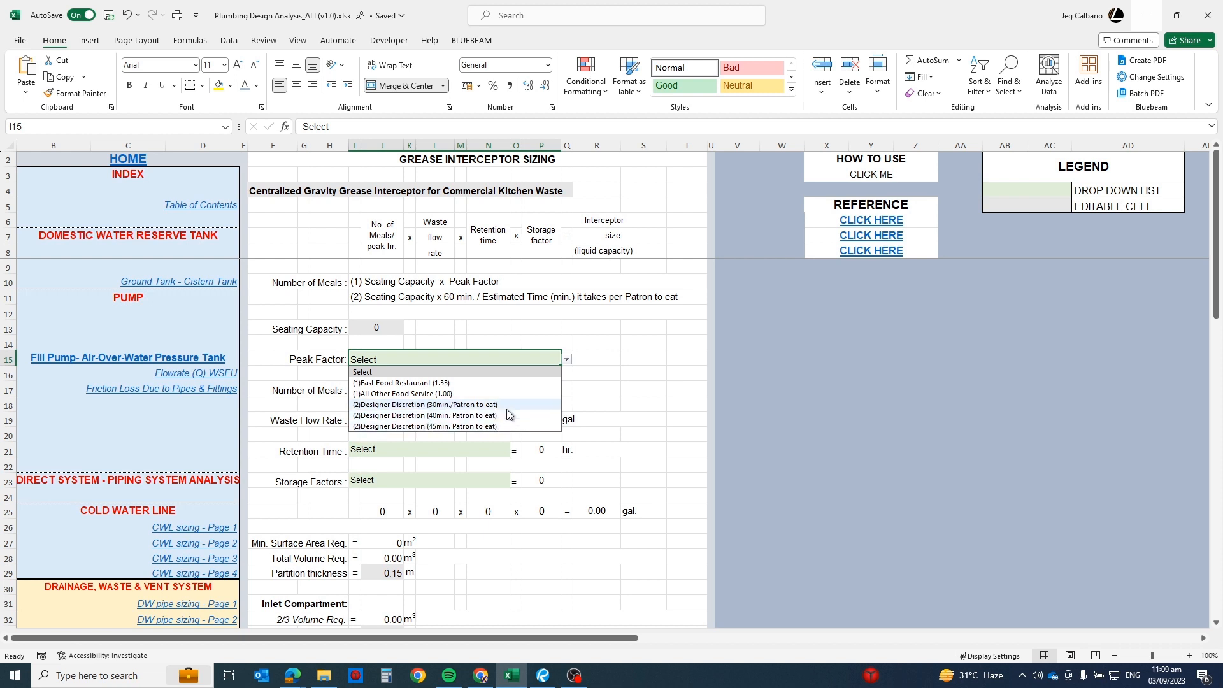
click(602, 371)
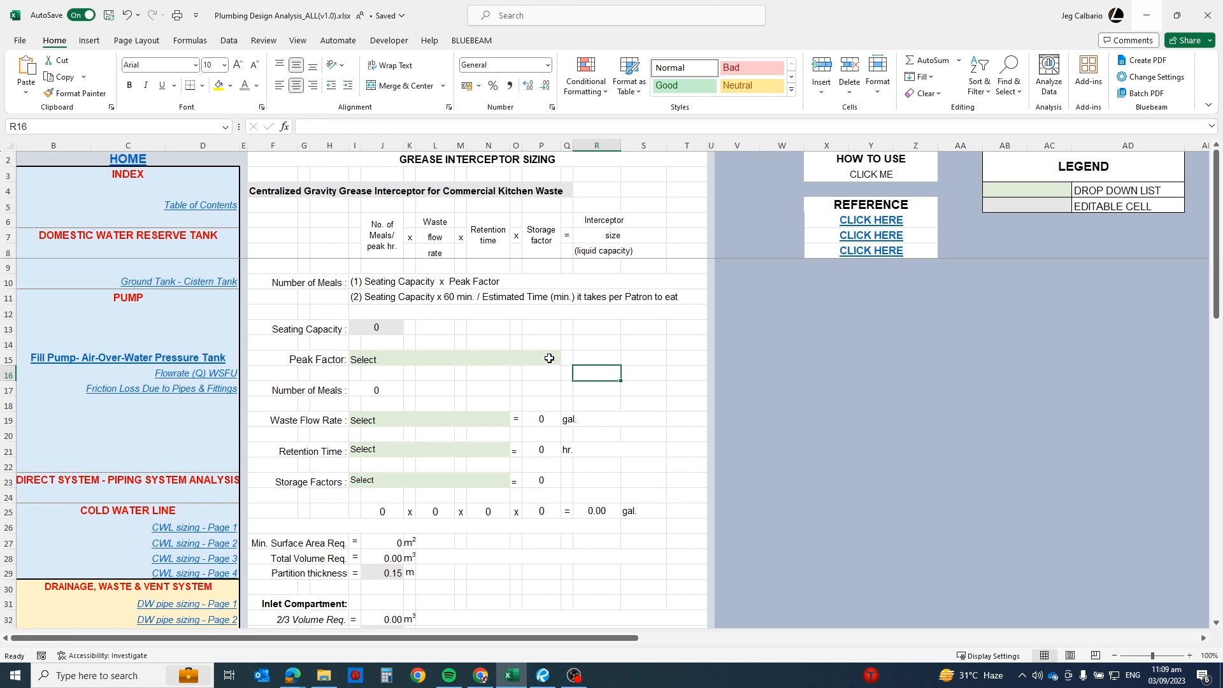
Step: Consult the third reference document on meals per peak hour in the browser and return to the Excel workbook
click(549, 358)
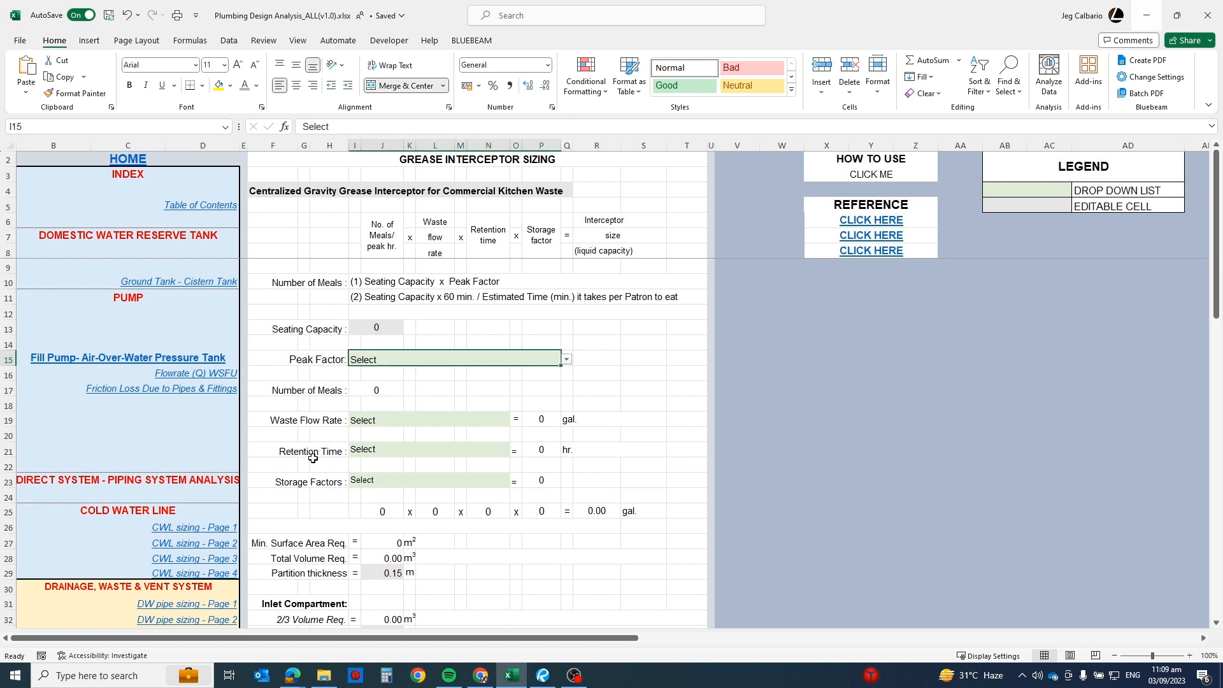
click(876, 255)
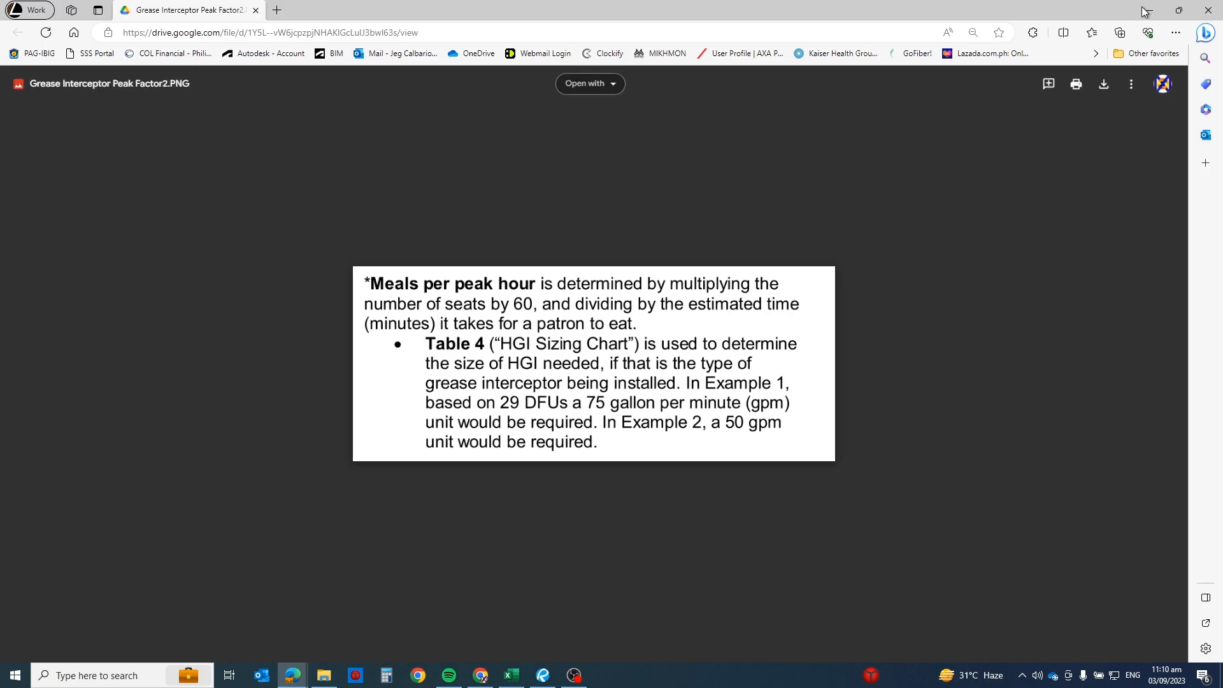
key(alt+Tab)
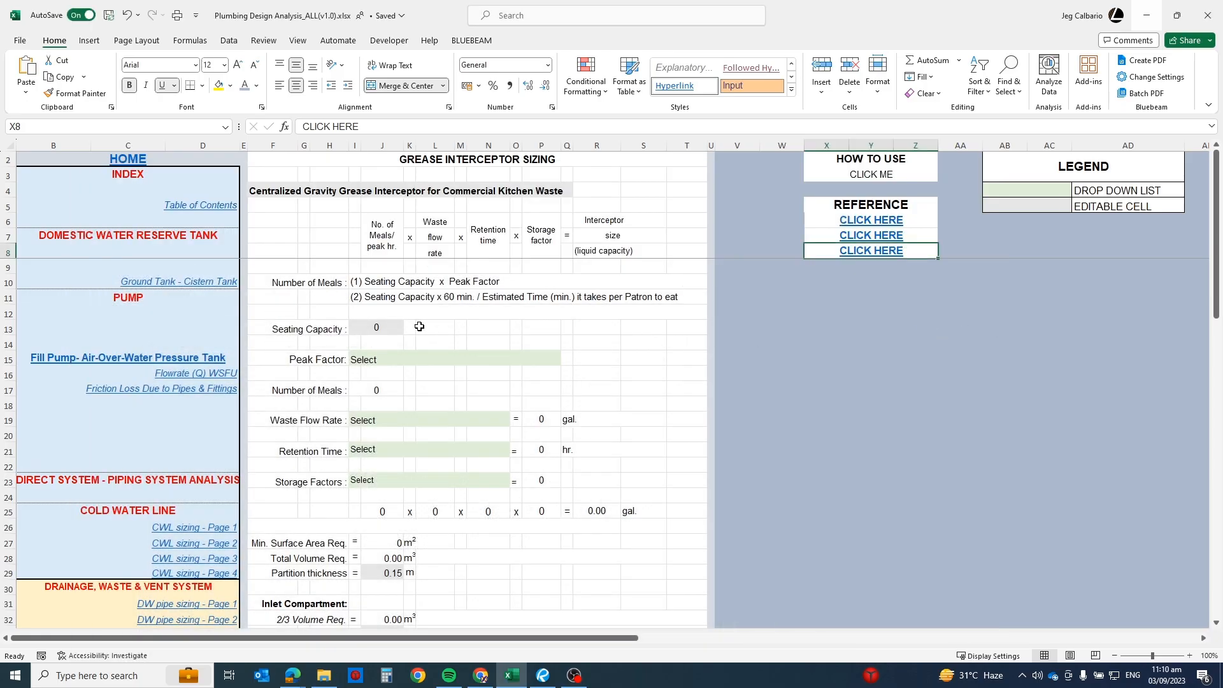
Step: Set the Seating Capacity to 50
click(380, 328)
text(50)
key(Return)
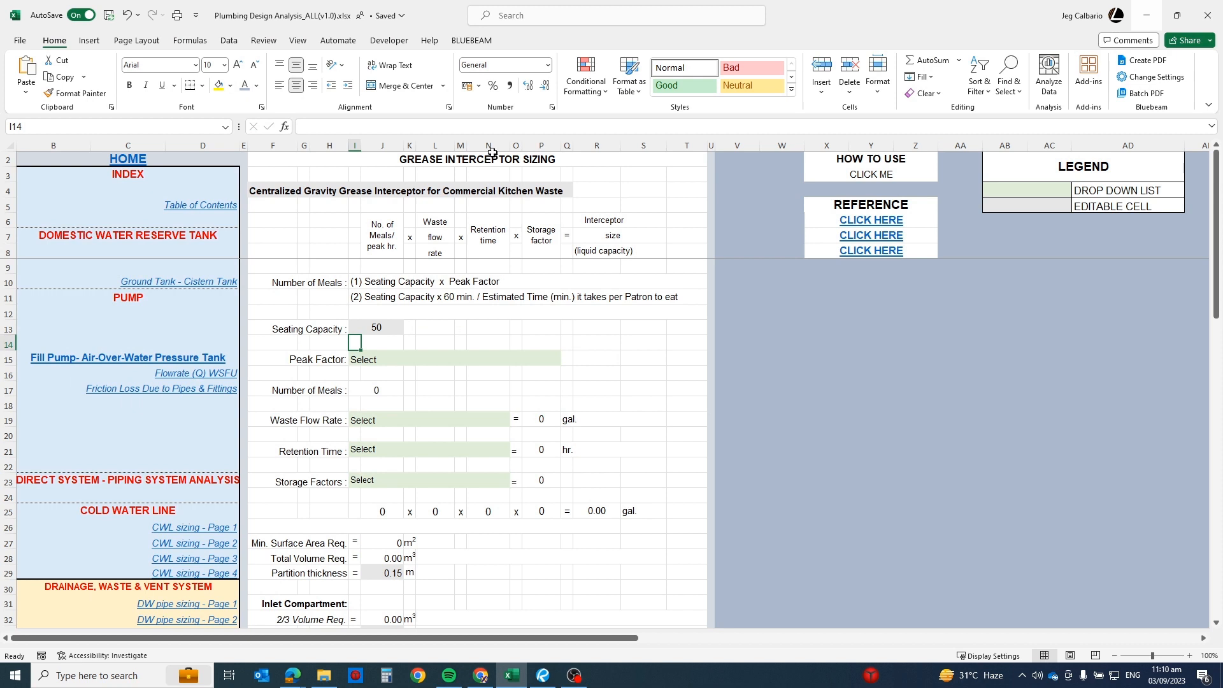
click(423, 328)
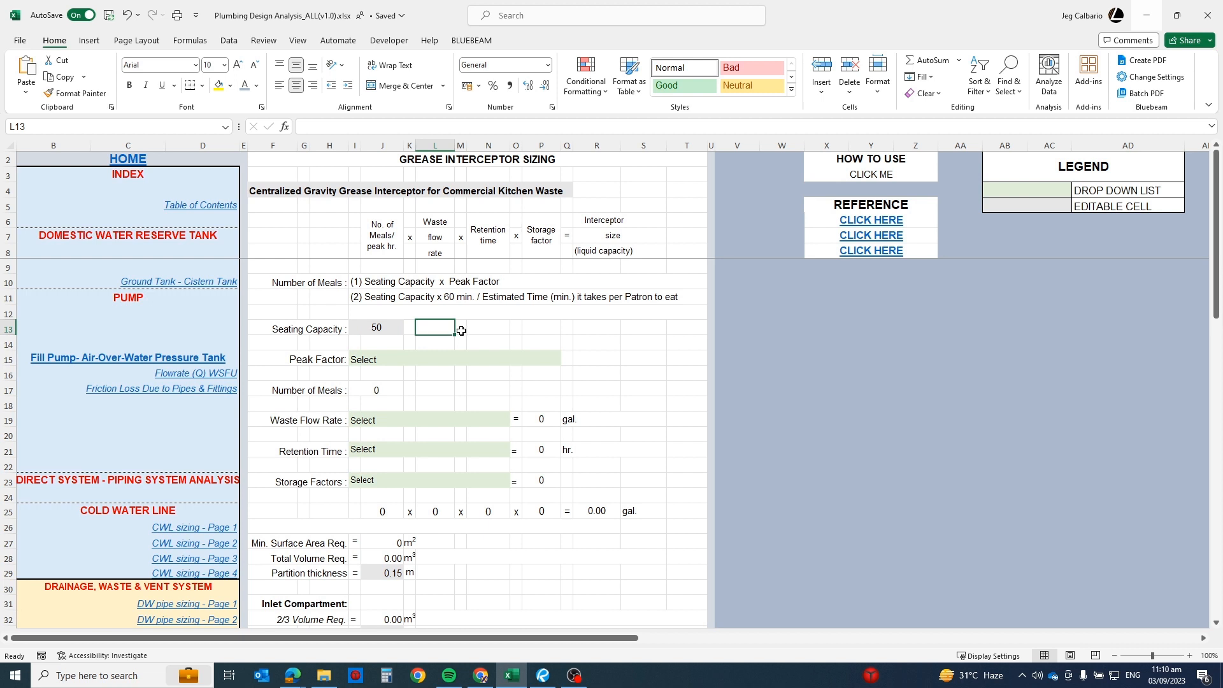
Step: Set the Peak Factor to (1)Fast Food Restaurant (1.33)
click(437, 355)
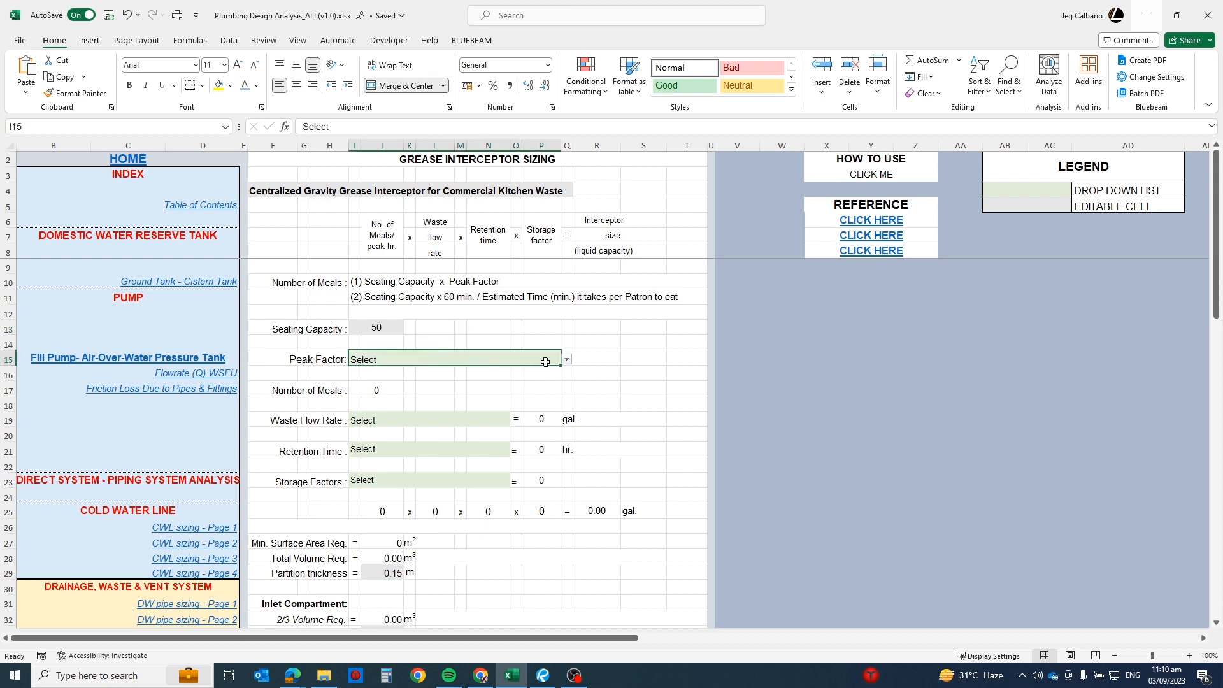
click(568, 361)
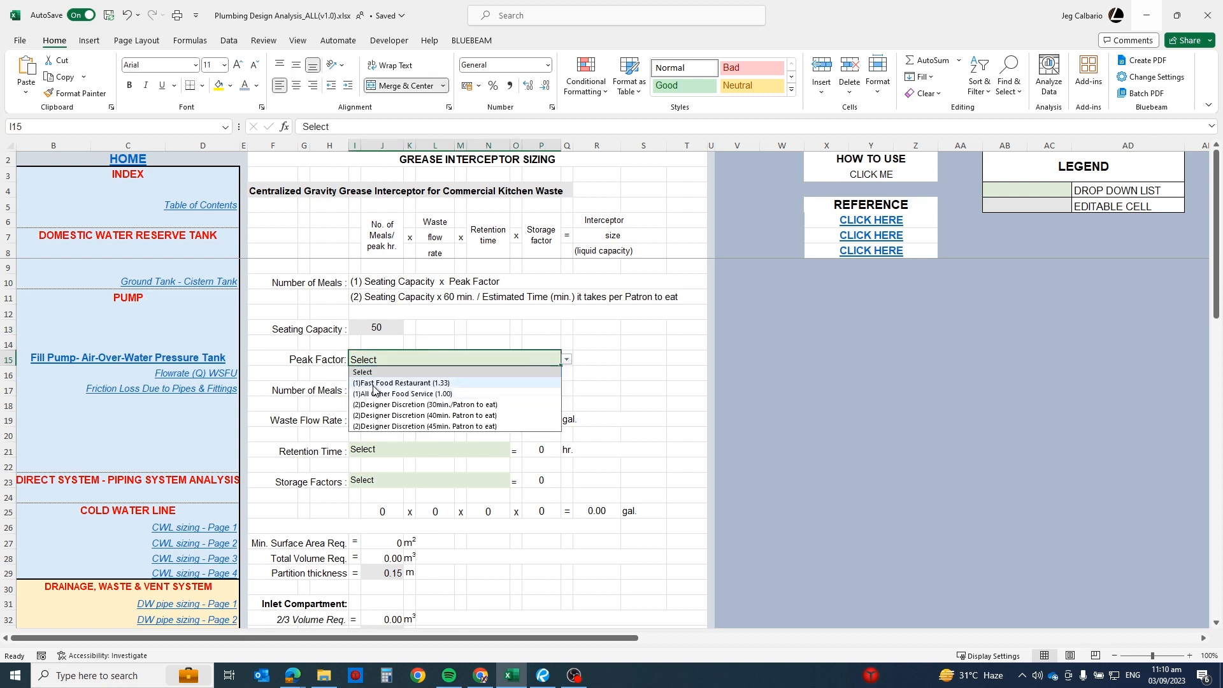
click(402, 382)
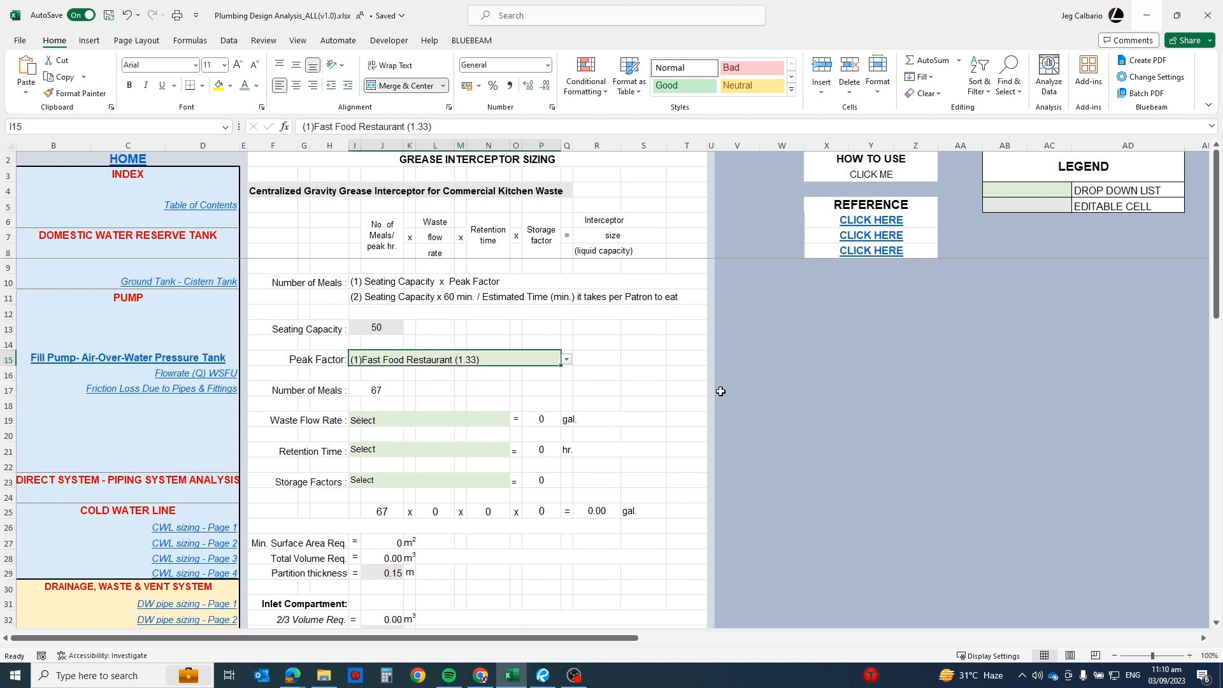
Step: Try Food Waste Disposer as the Waste Flow Rate, replace it with With Dishwashing Machine, and inspect the resulting gallon cell
click(408, 418)
click(516, 419)
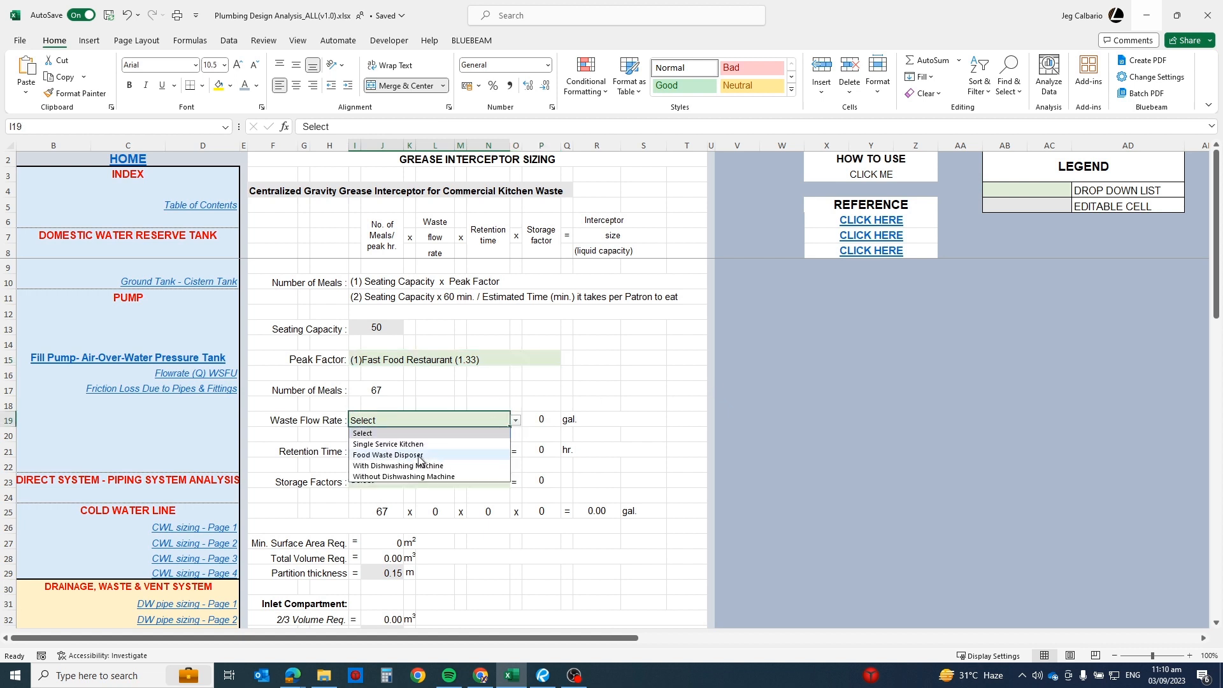
click(419, 456)
click(515, 420)
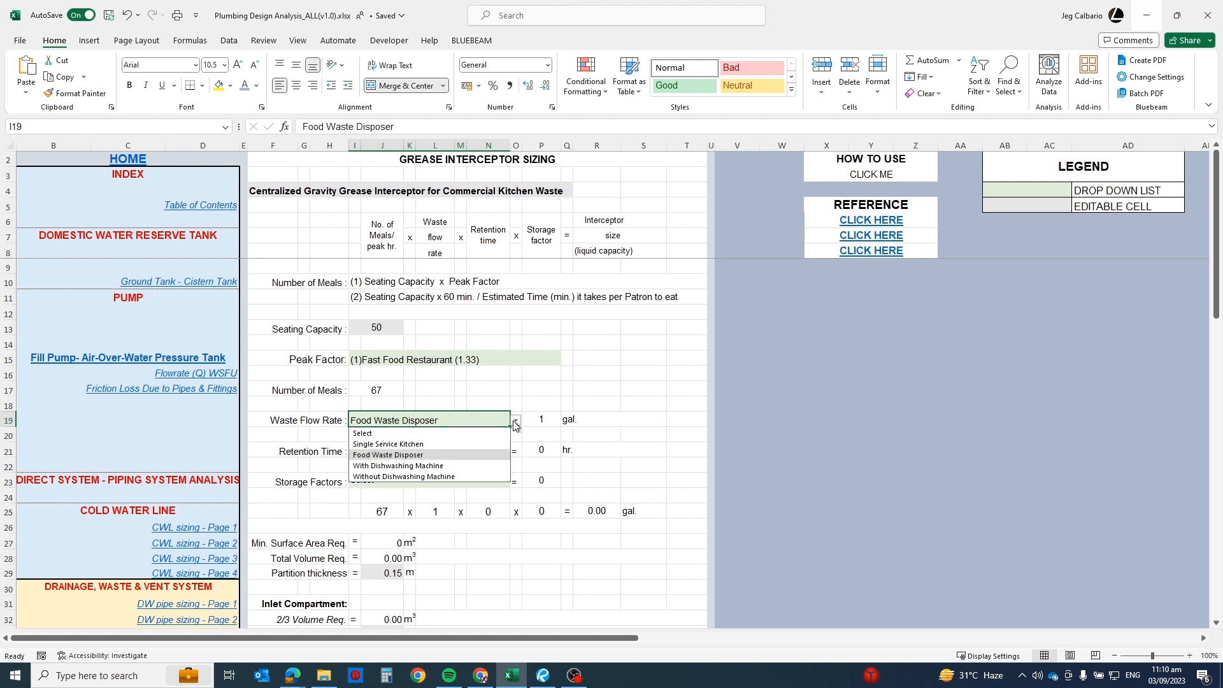
click(399, 466)
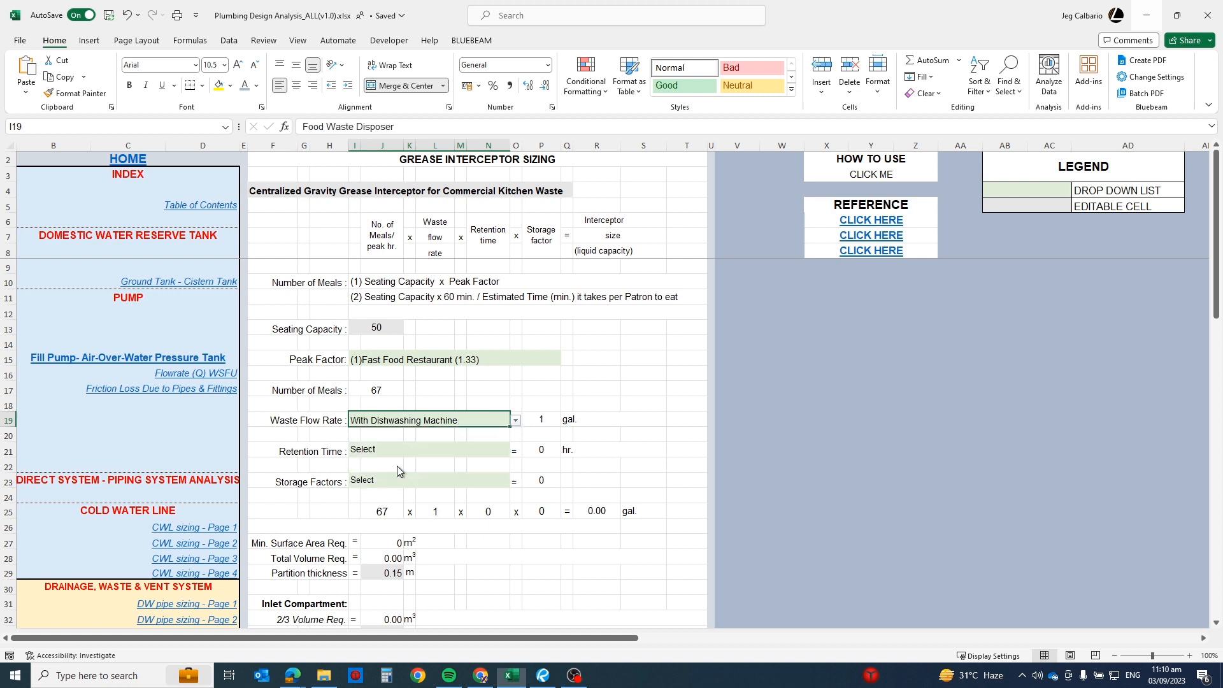
click(550, 419)
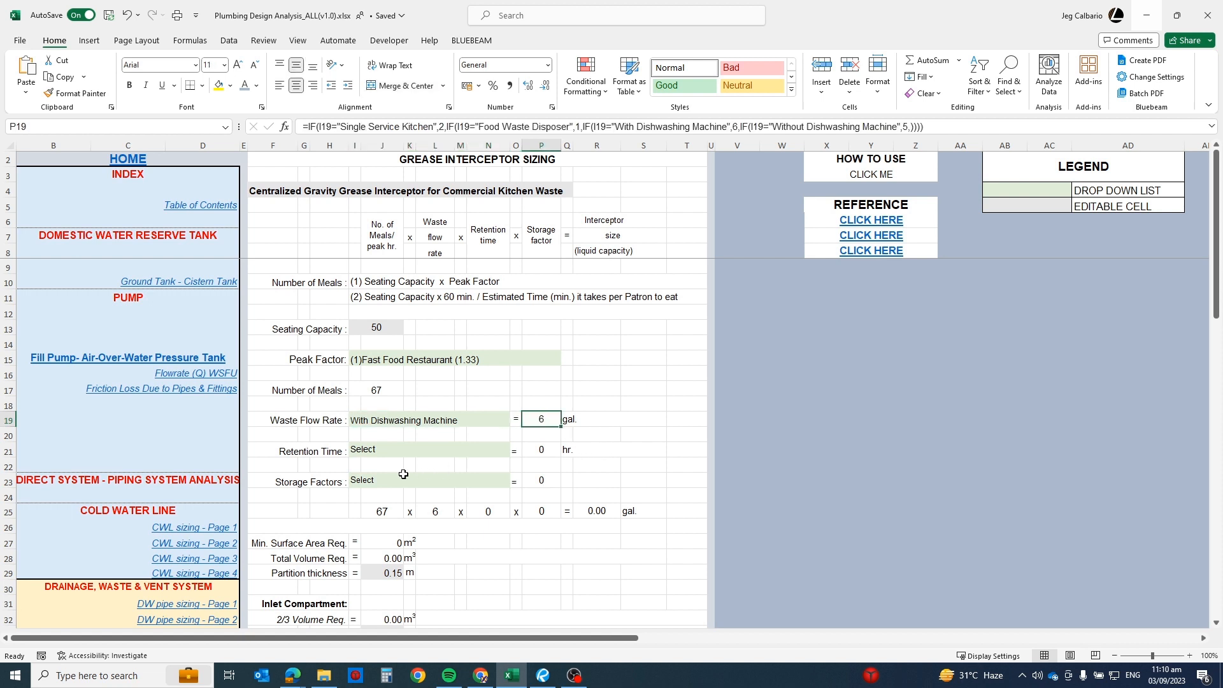
Step: Try Single Serving, Commercial Kitchen Waste-Dishwasher and UPC-2021 Gravity Interceptor 30 min. as the Retention Time
click(406, 451)
click(516, 451)
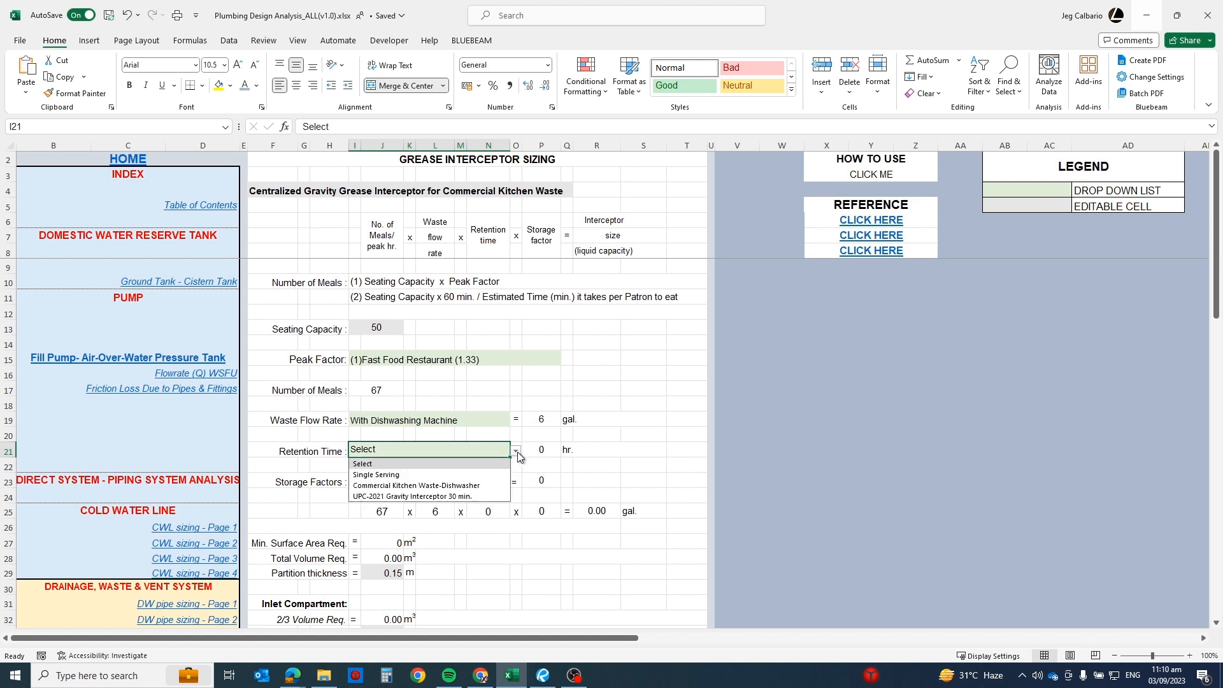
click(414, 473)
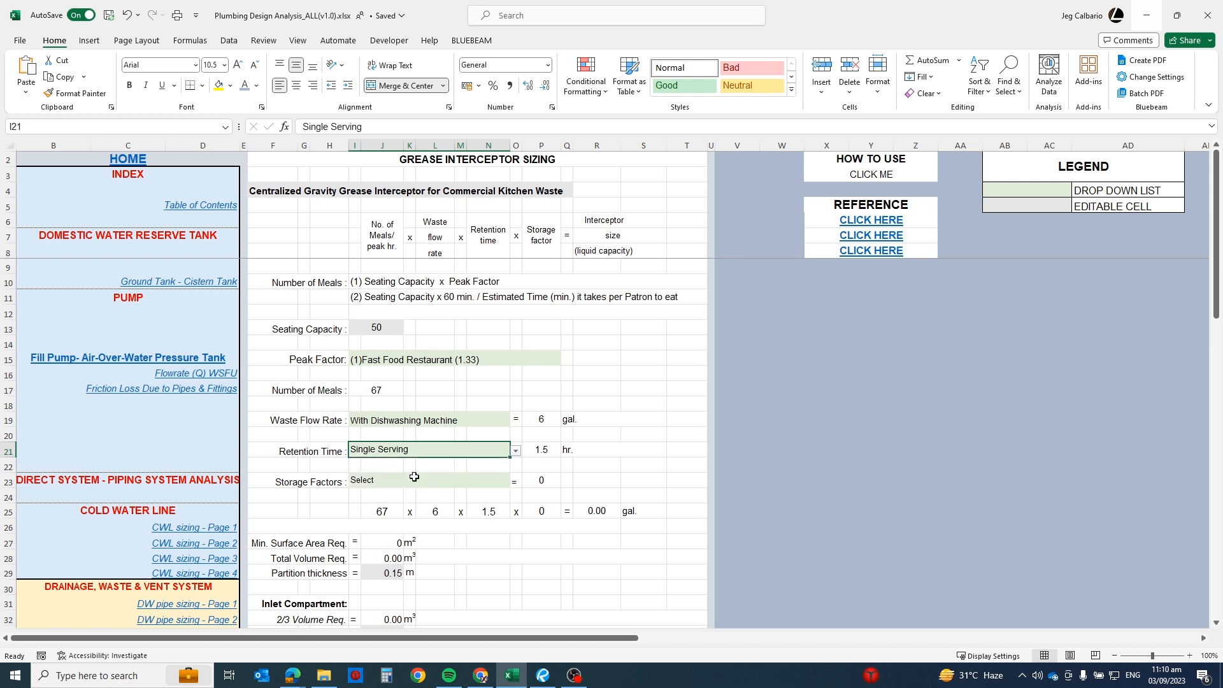
click(516, 451)
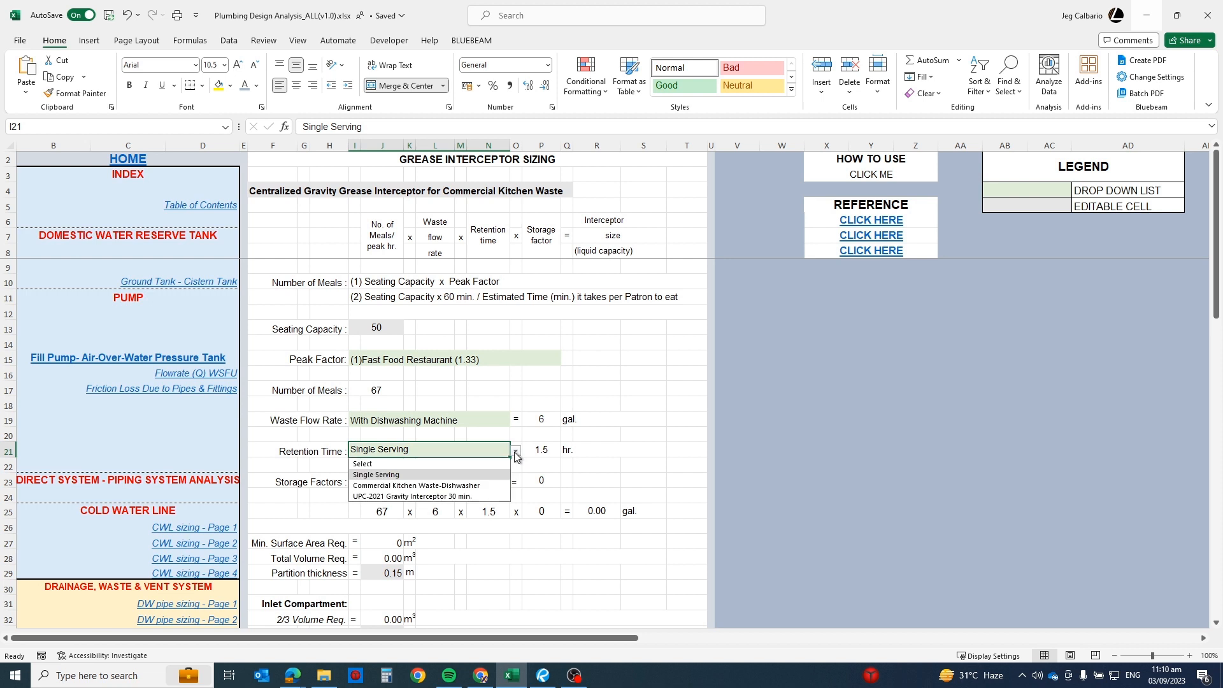
click(416, 485)
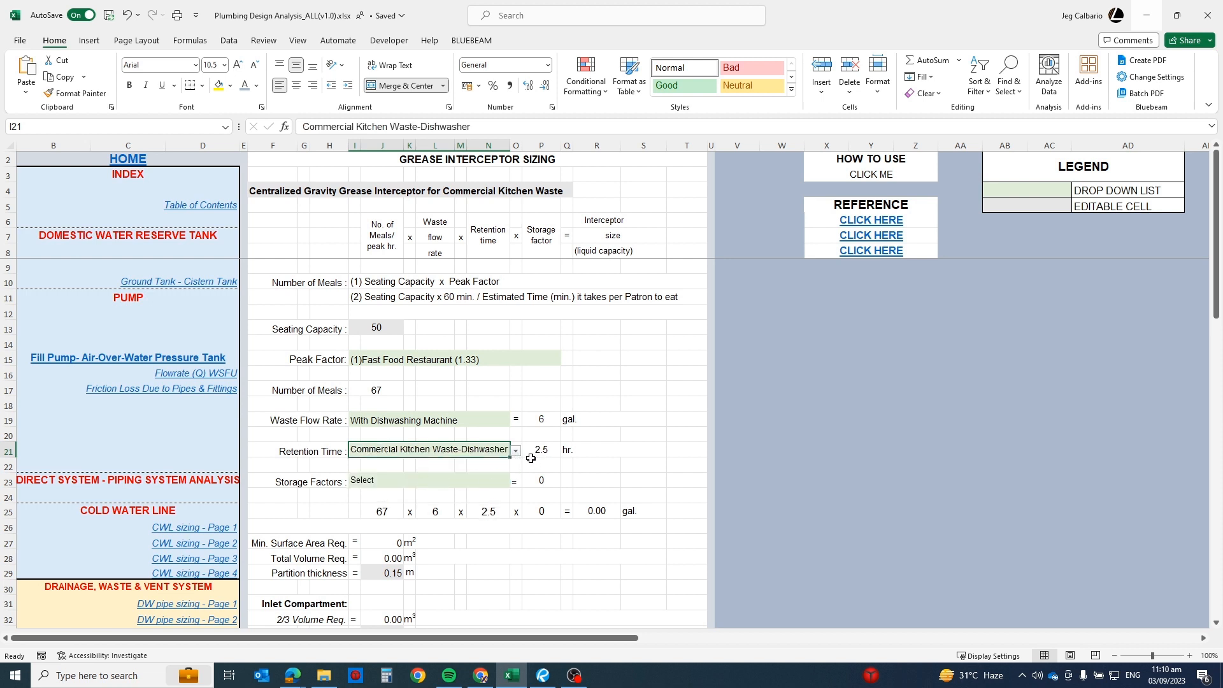
click(515, 451)
click(398, 496)
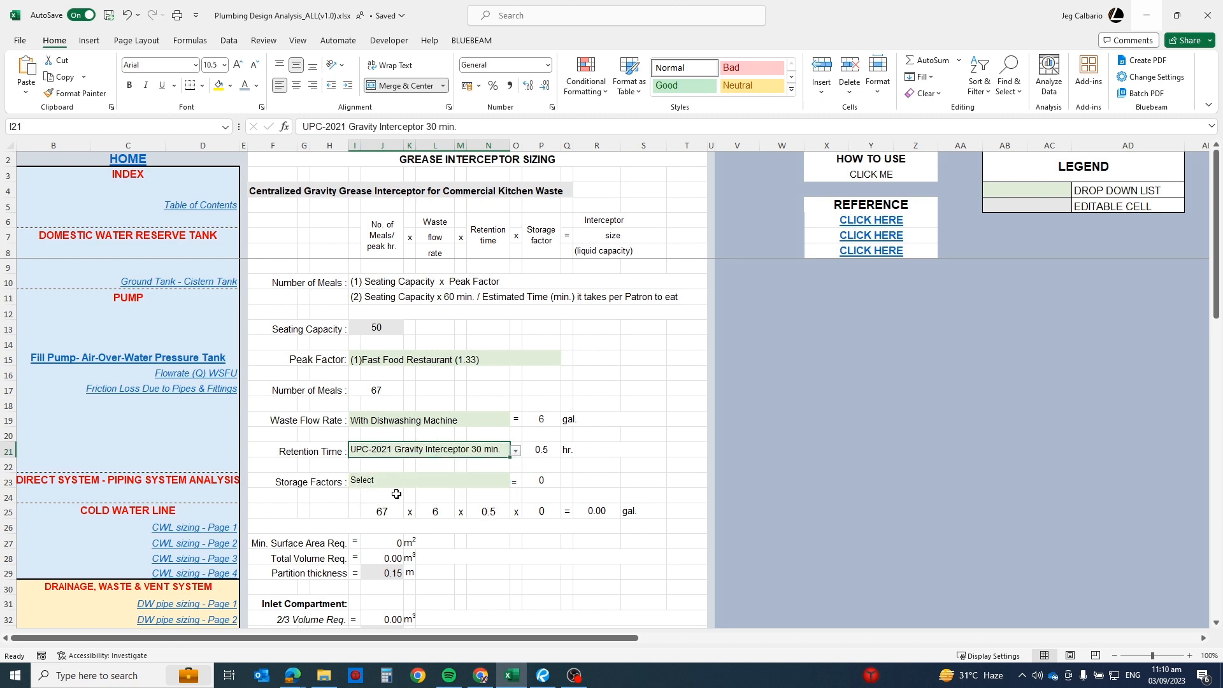
Step: Set the Retention Time to Commercial Kitchen Waste-Dishwasher
click(516, 451)
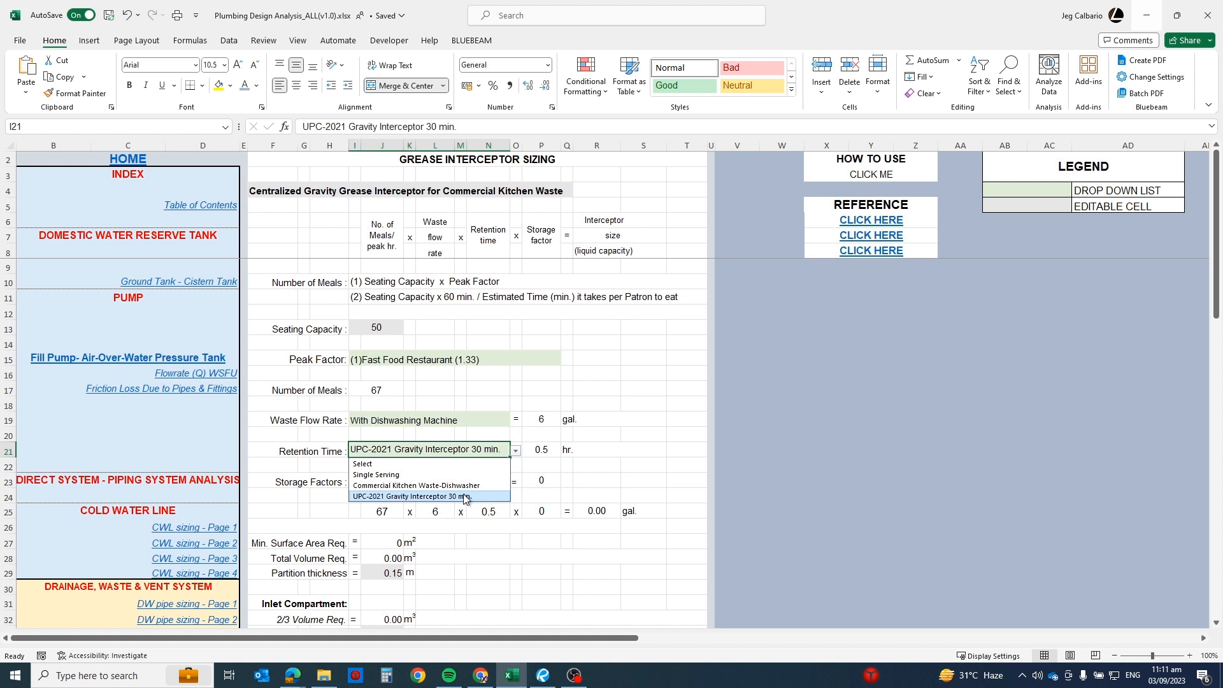
click(381, 486)
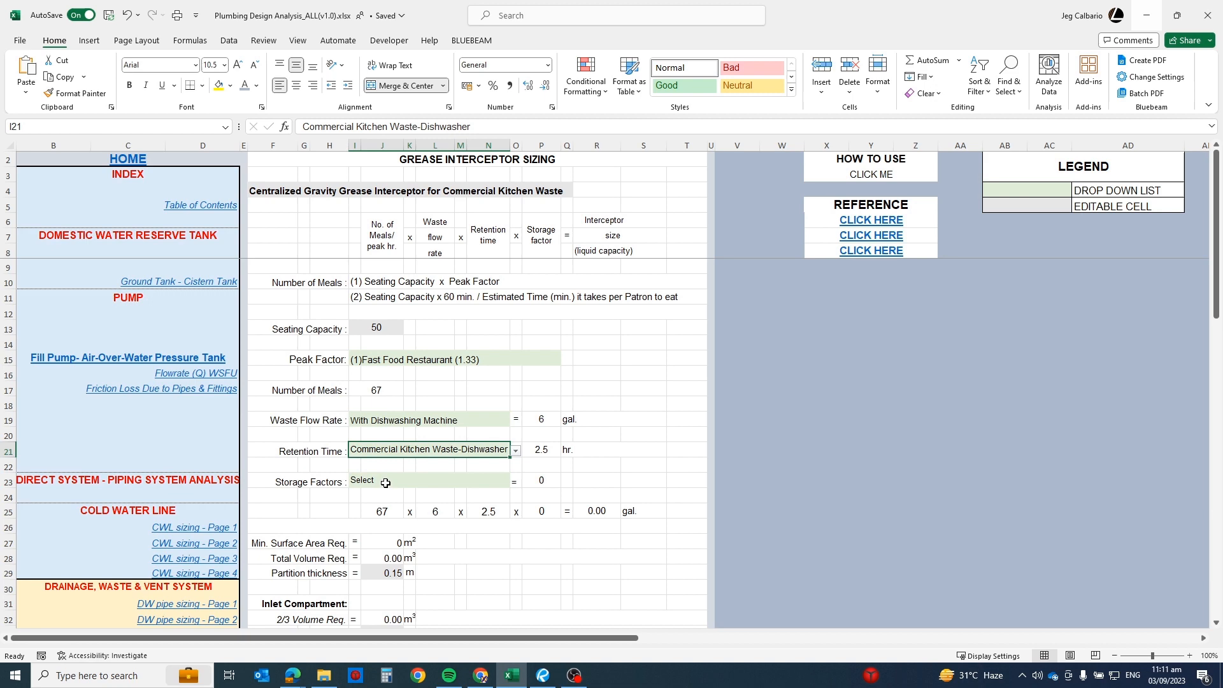
click(565, 453)
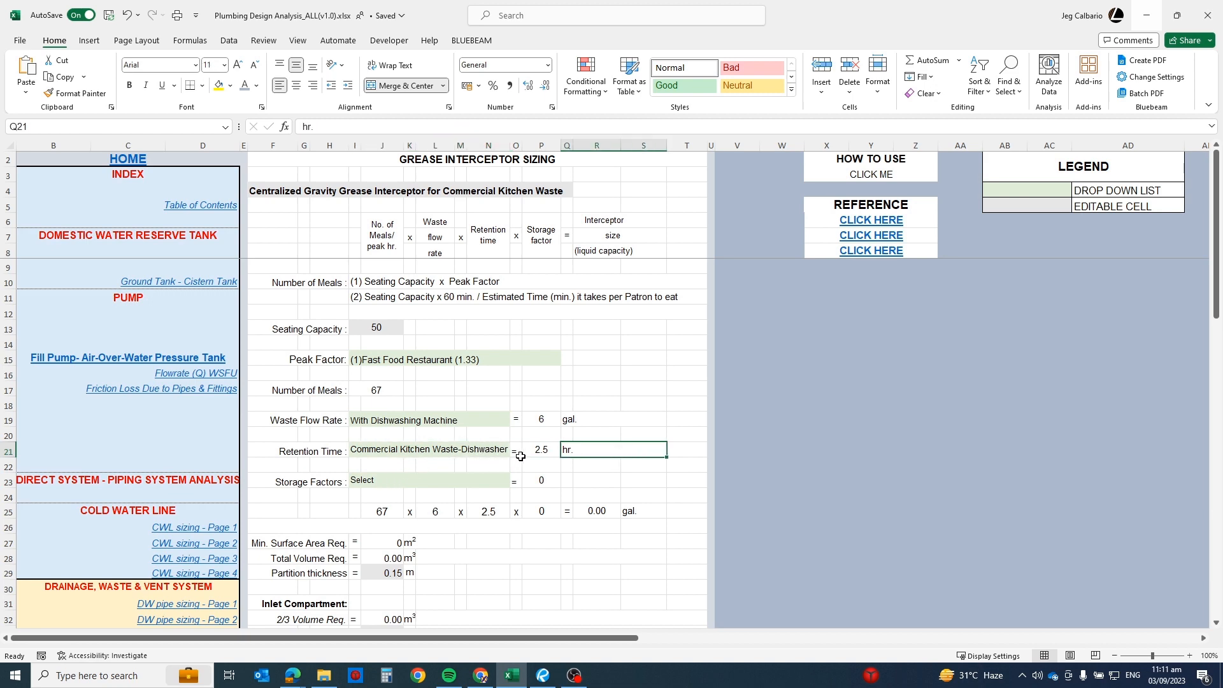
Step: Set the Storage Factors to Fully Equip. Comm'l Kit. (16 hr. operation)
scroll(527, 453, down, 2)
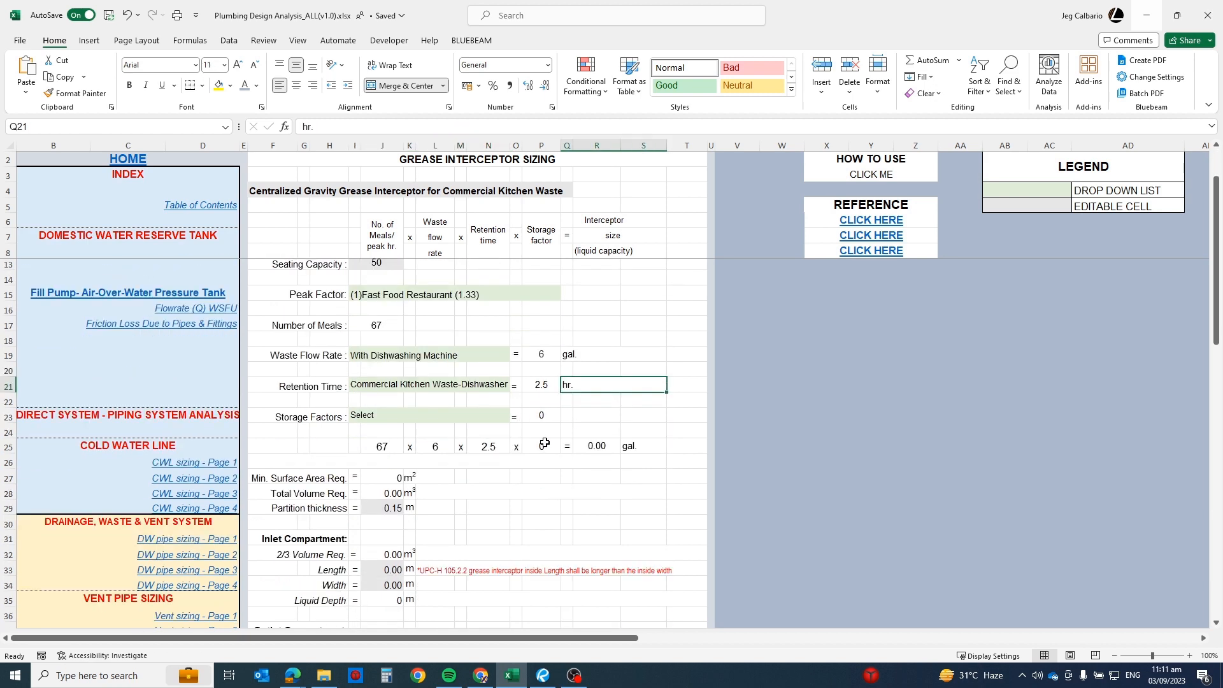
click(643, 339)
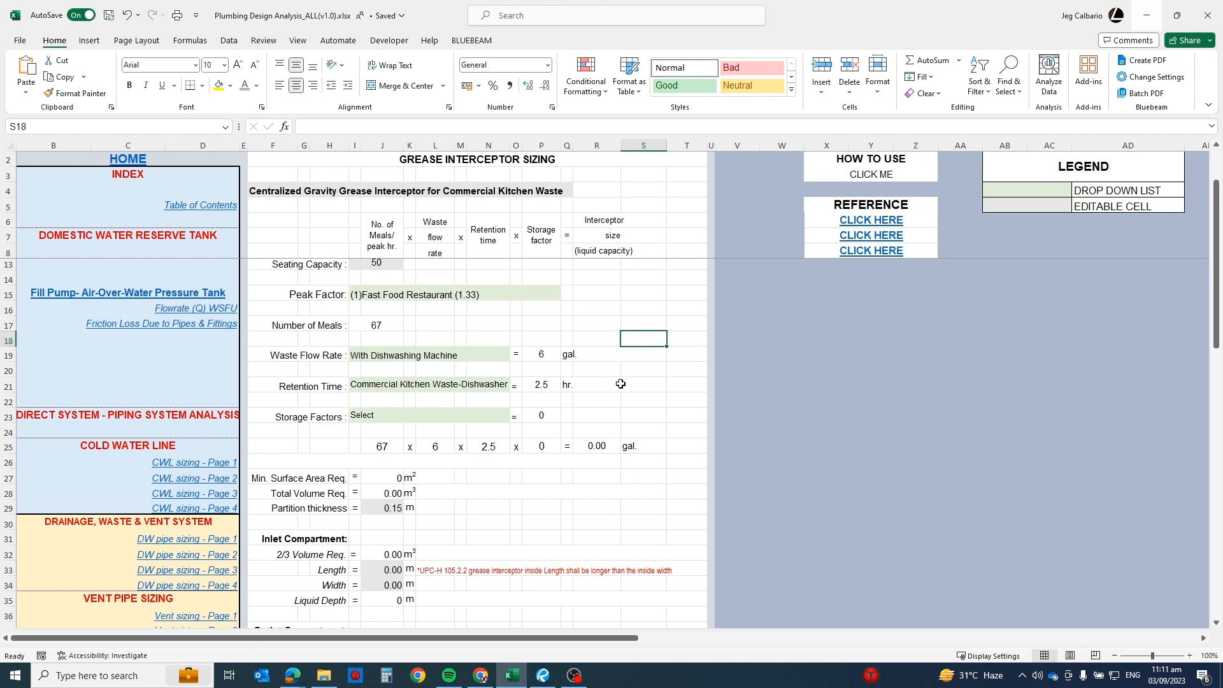
click(431, 417)
click(516, 417)
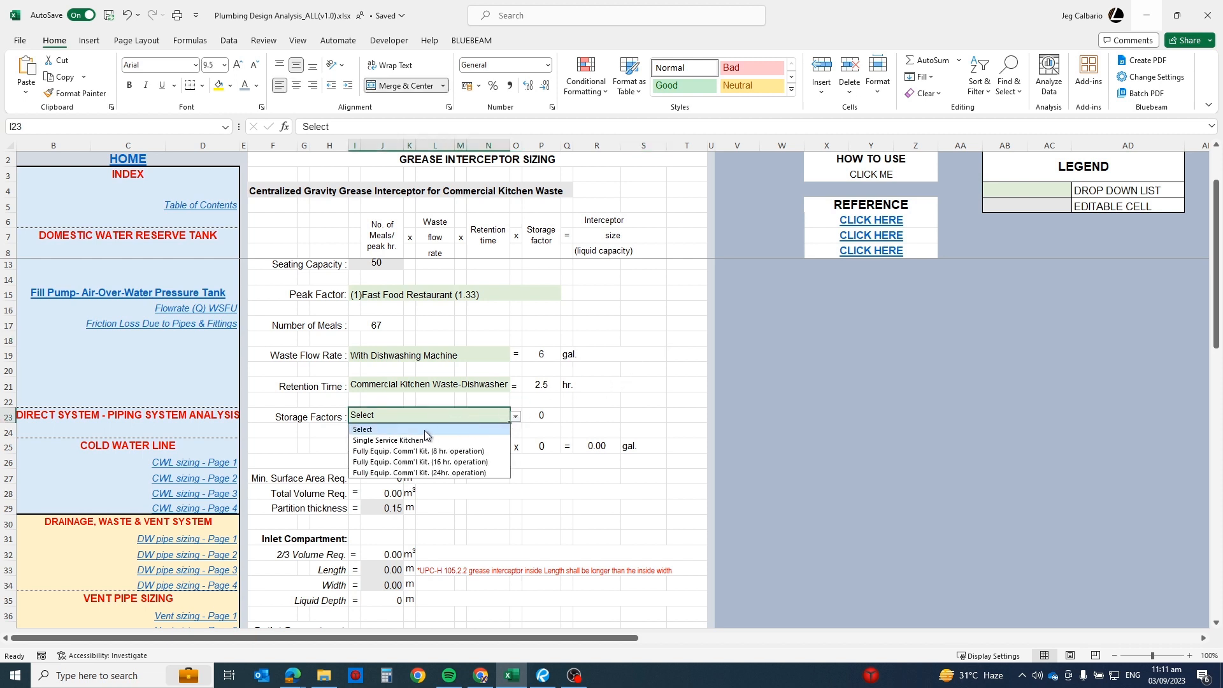
click(473, 463)
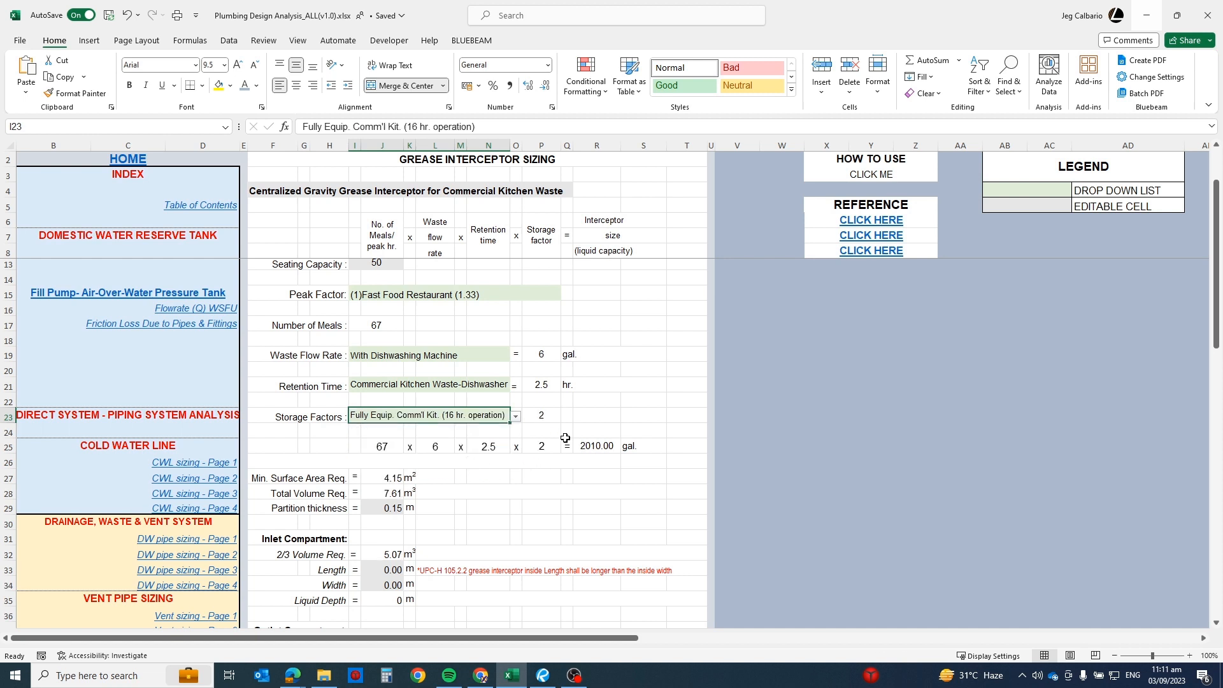
click(621, 415)
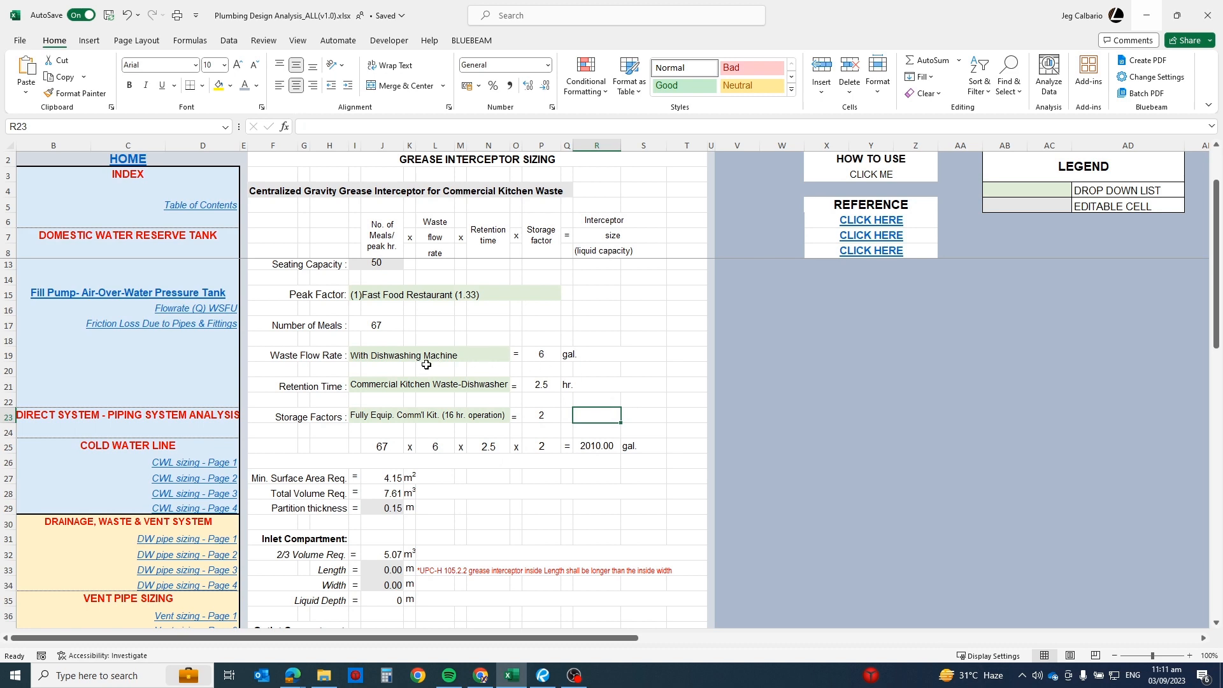
Step: Inspect the formulas behind the minimum surface area requirement and the interceptor size in gallons
scroll(503, 456, down, 1)
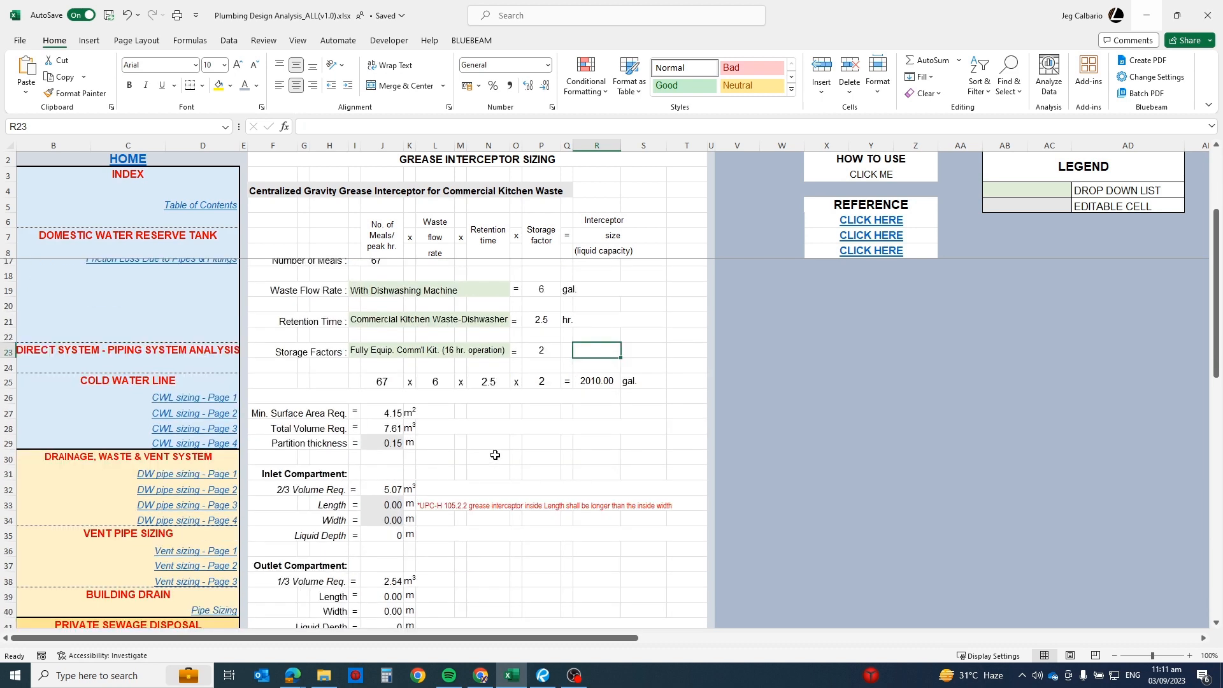
click(384, 413)
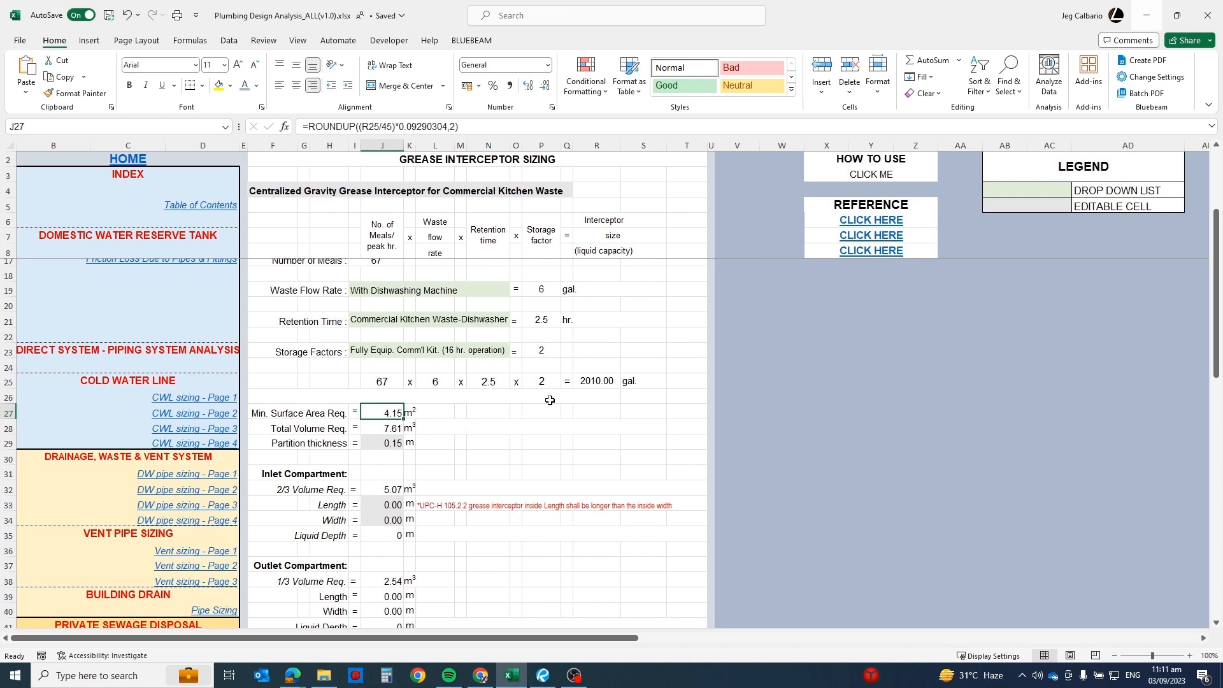
click(589, 381)
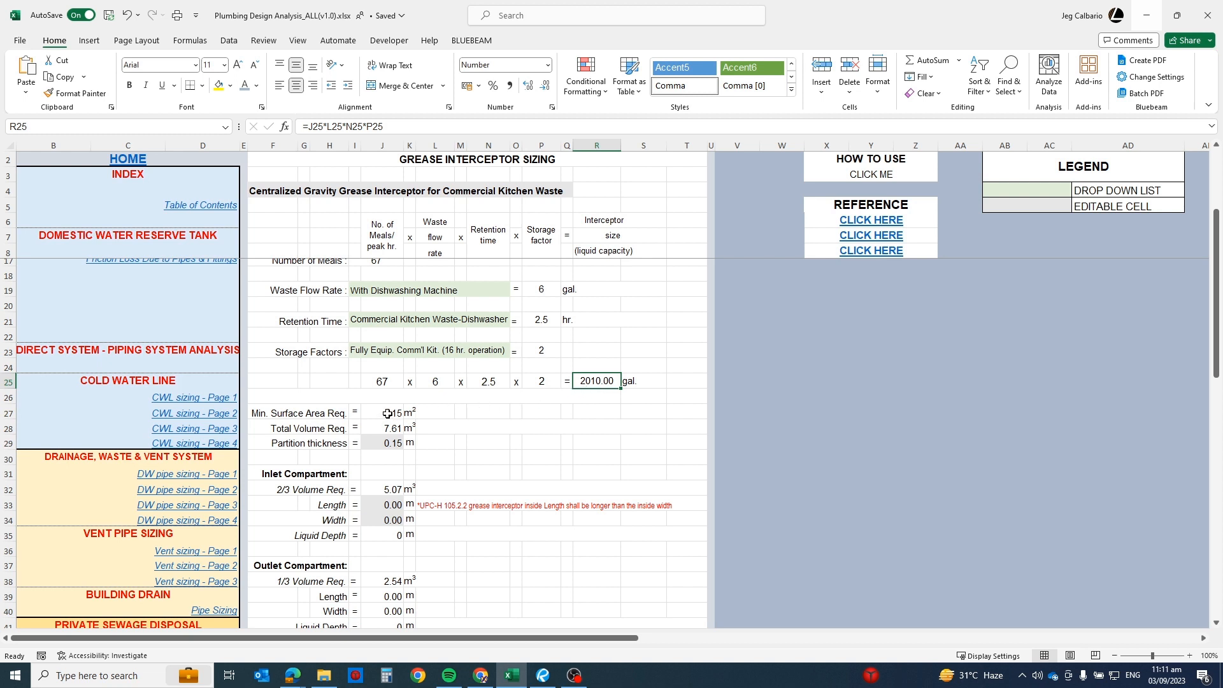
Step: Check the surface area rule in the UPC-Grease interceptor Guidelines in Bluebeam Revu, and return to the workbook's minimum surface area cell
click(543, 675)
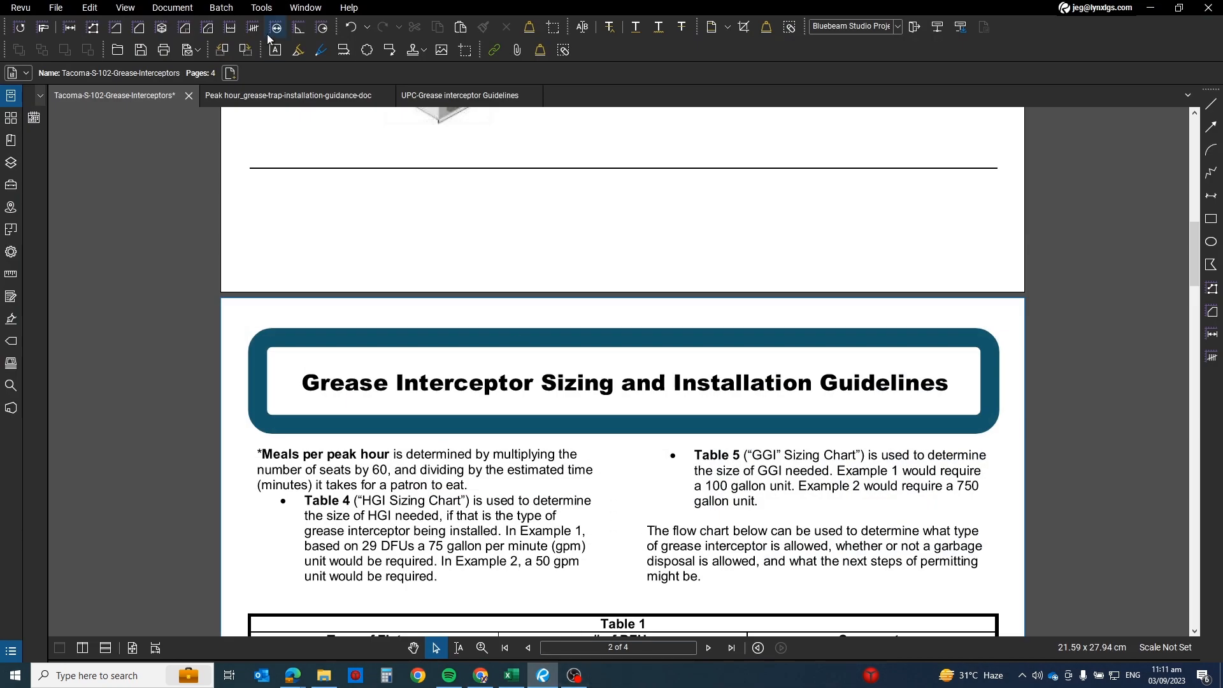
click(431, 95)
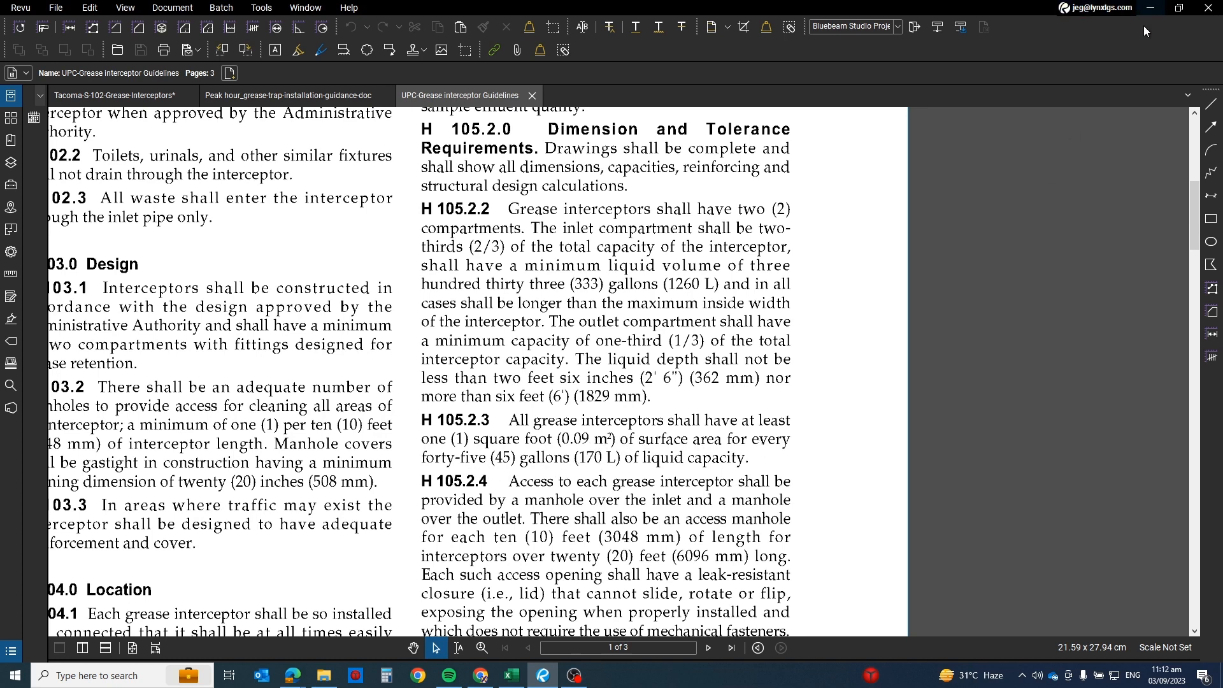
click(1149, 7)
click(334, 410)
click(376, 412)
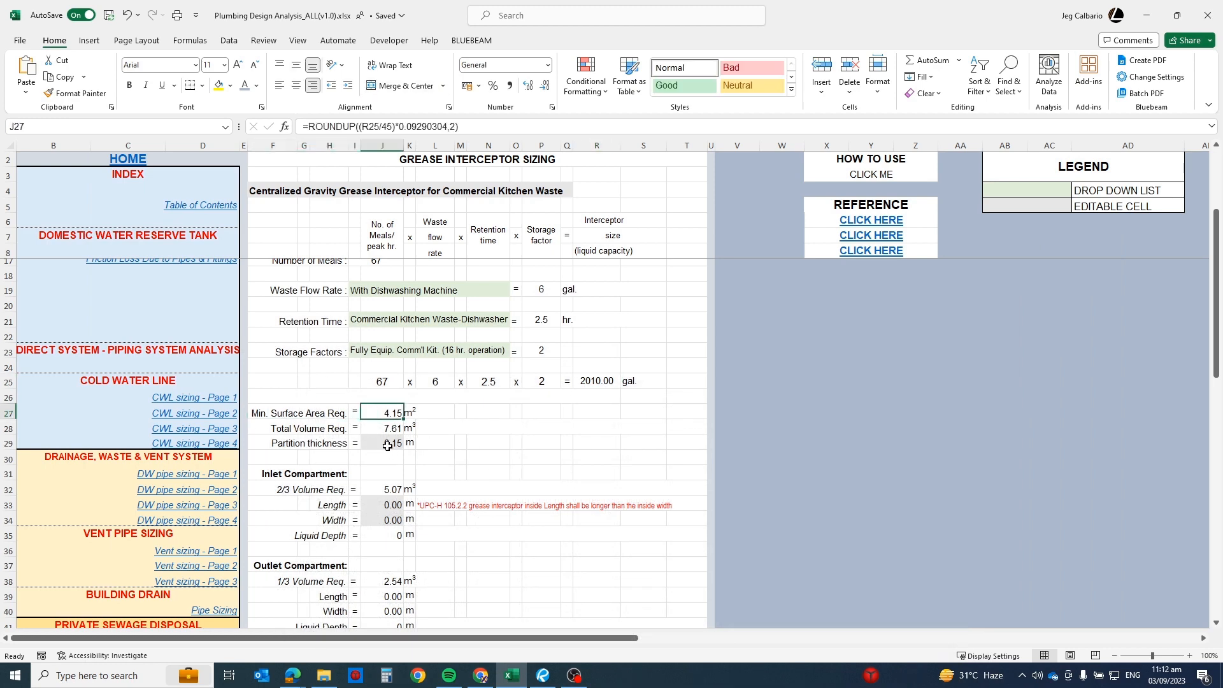
Step: Inspect the partition thickness cell and the compartment layout sketch it relates to
click(491, 448)
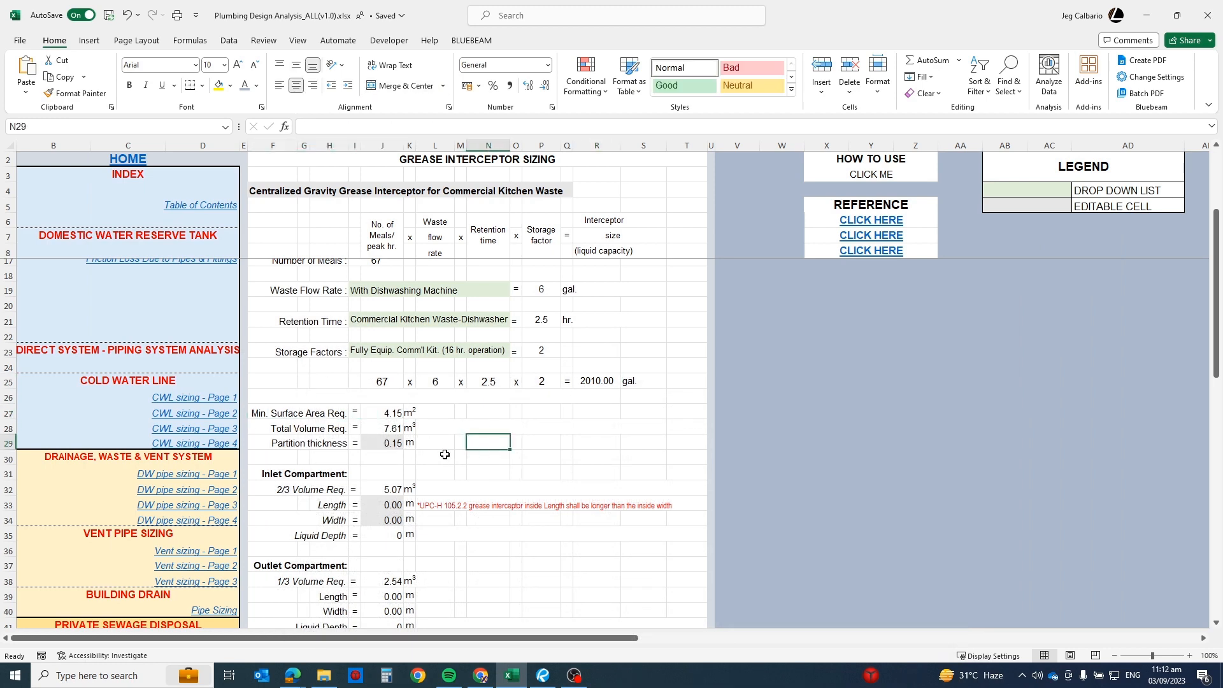
click(391, 448)
scroll(446, 462, down, 5)
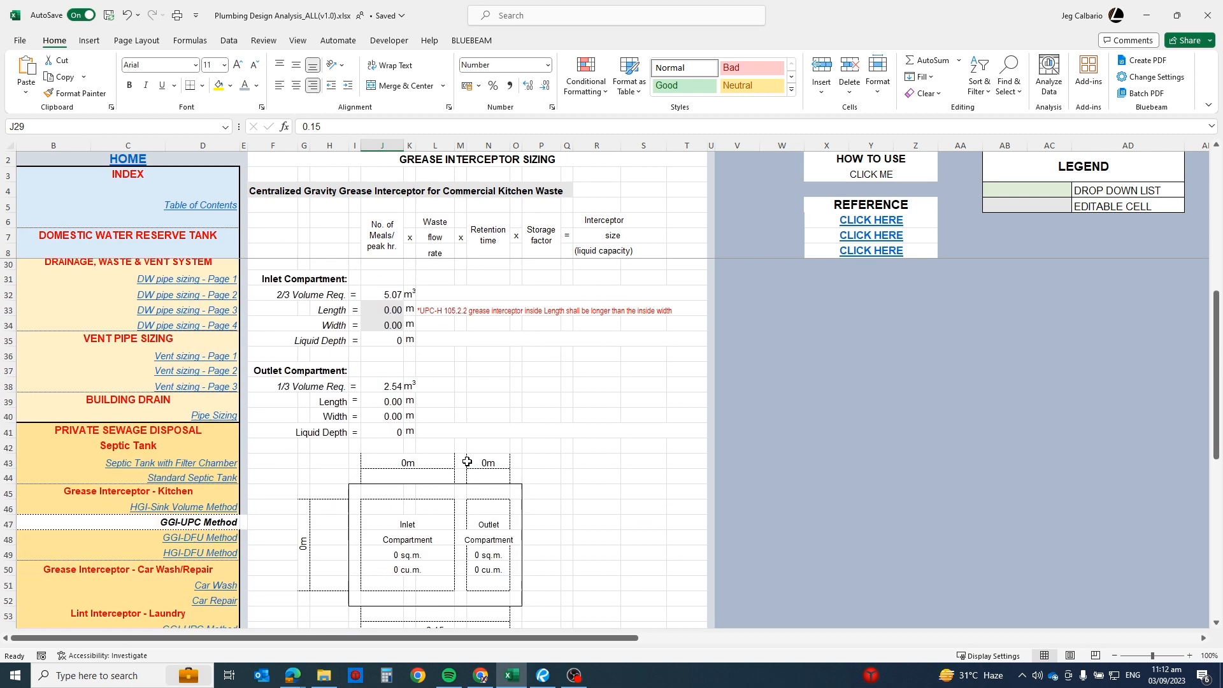
scroll(465, 503, up, 6)
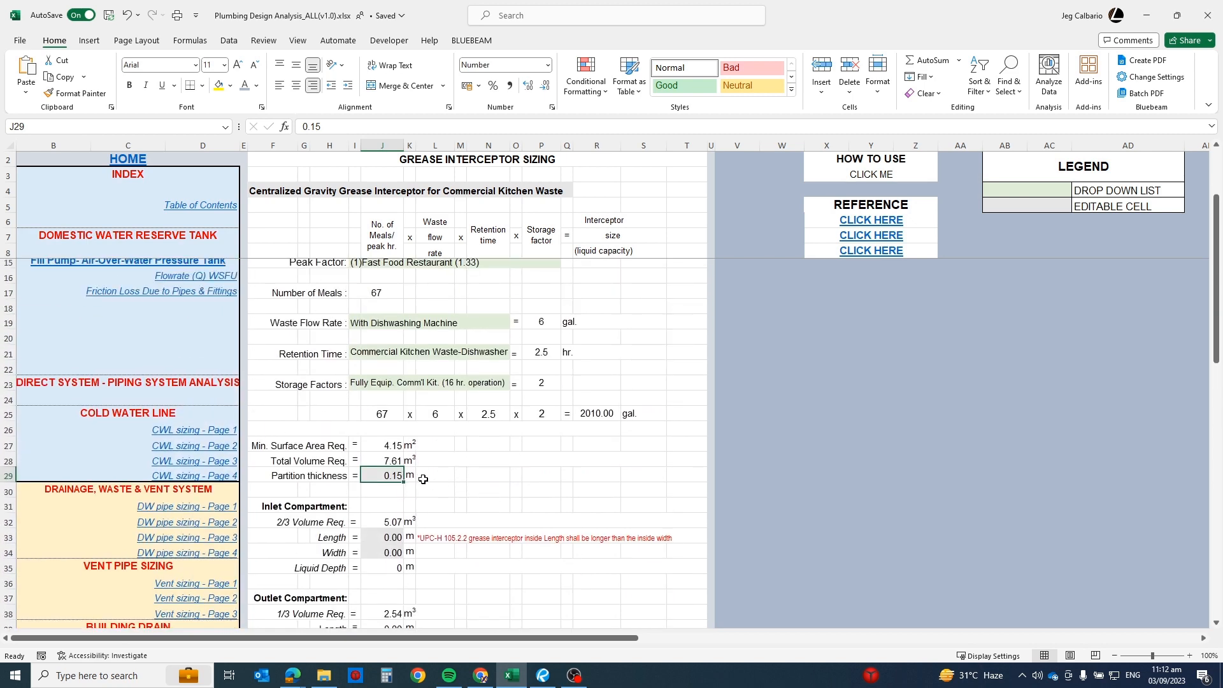
click(451, 461)
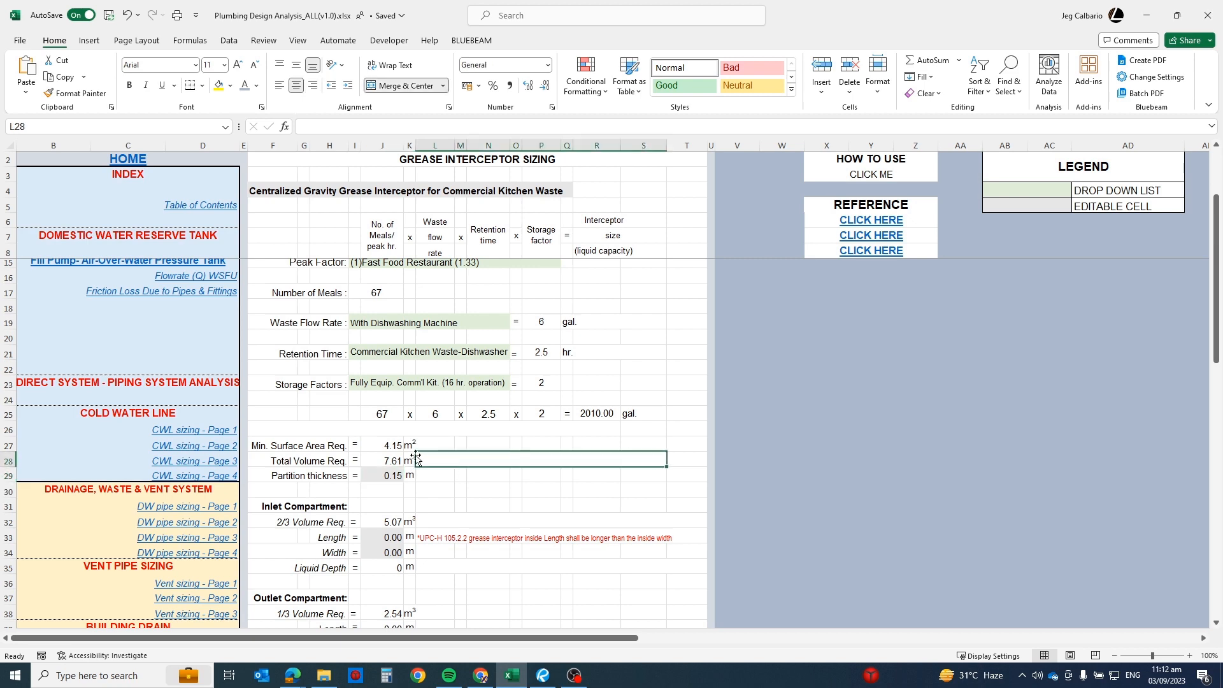
Step: Try a length of 2 m and a width of 1 m for the inlet compartment
scroll(421, 465, down, 2)
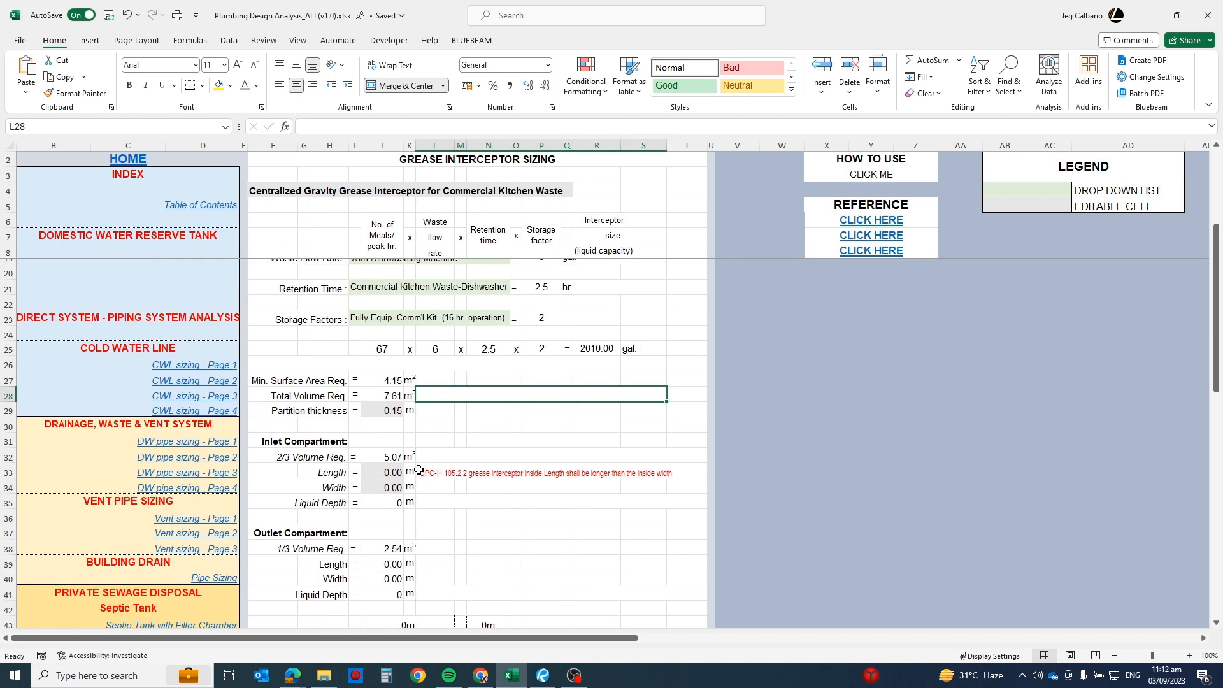
click(384, 472)
click(380, 486)
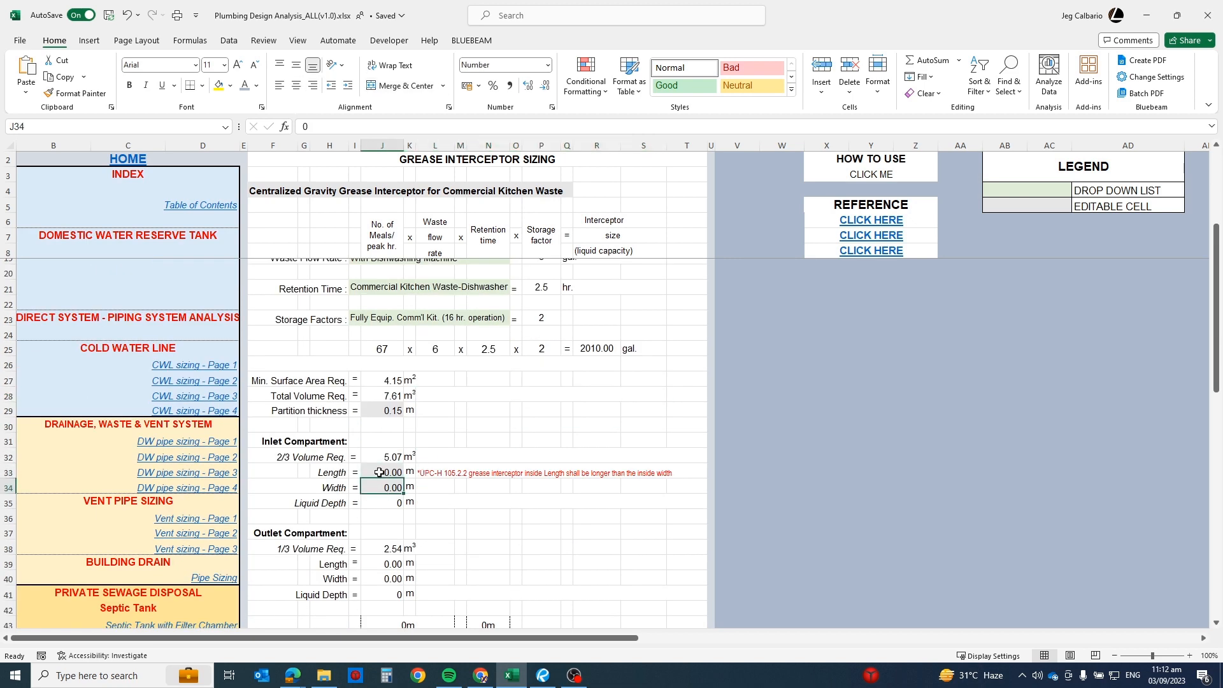
click(384, 473)
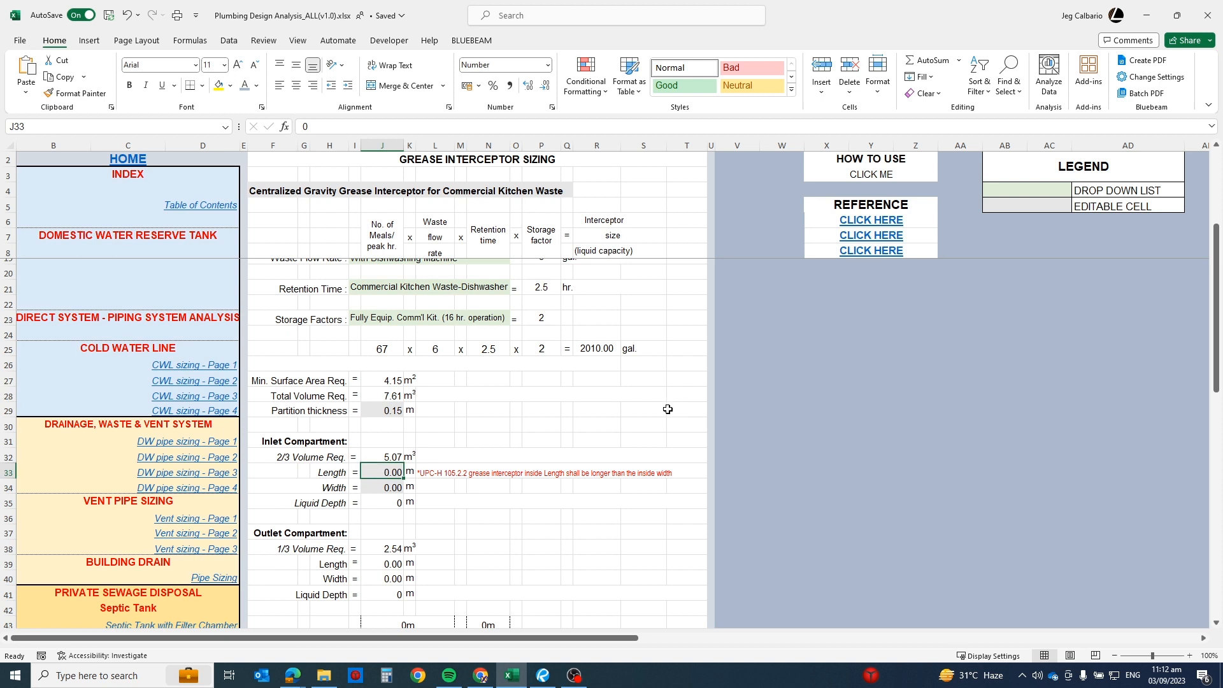
text(2)
key(Return)
text(1)
key(Return)
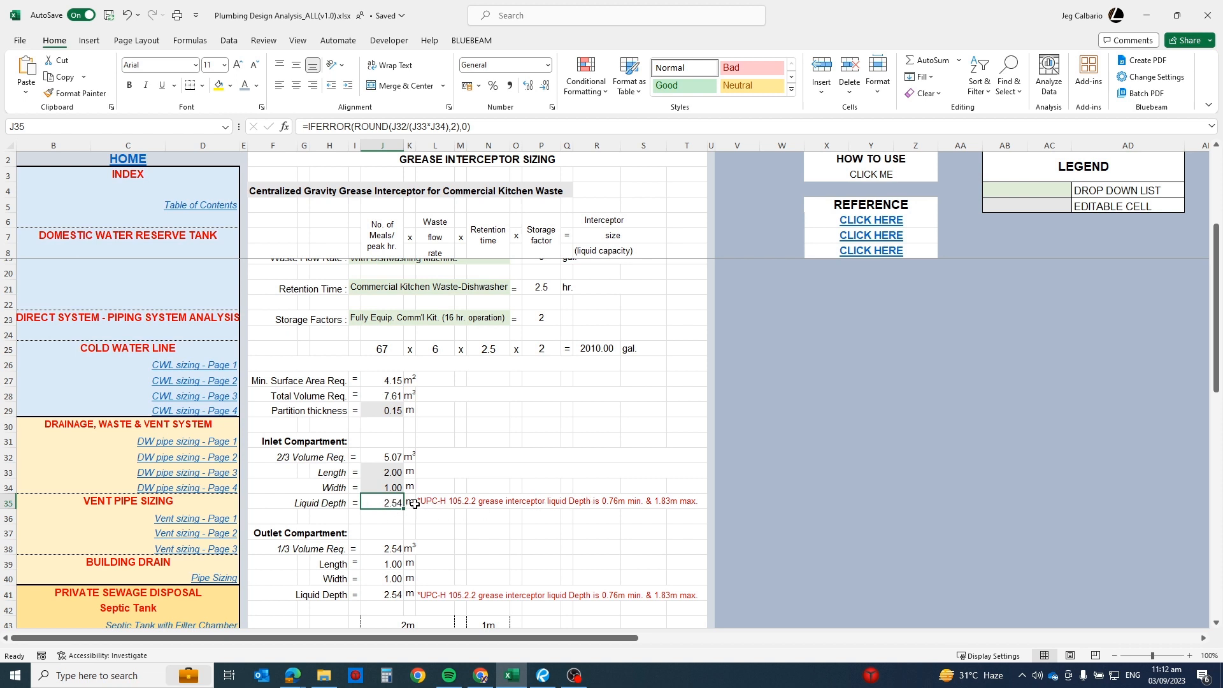
Step: Try an inlet compartment width of 3 m and inspect the code-check formulas beside the liquid depth and length
click(391, 472)
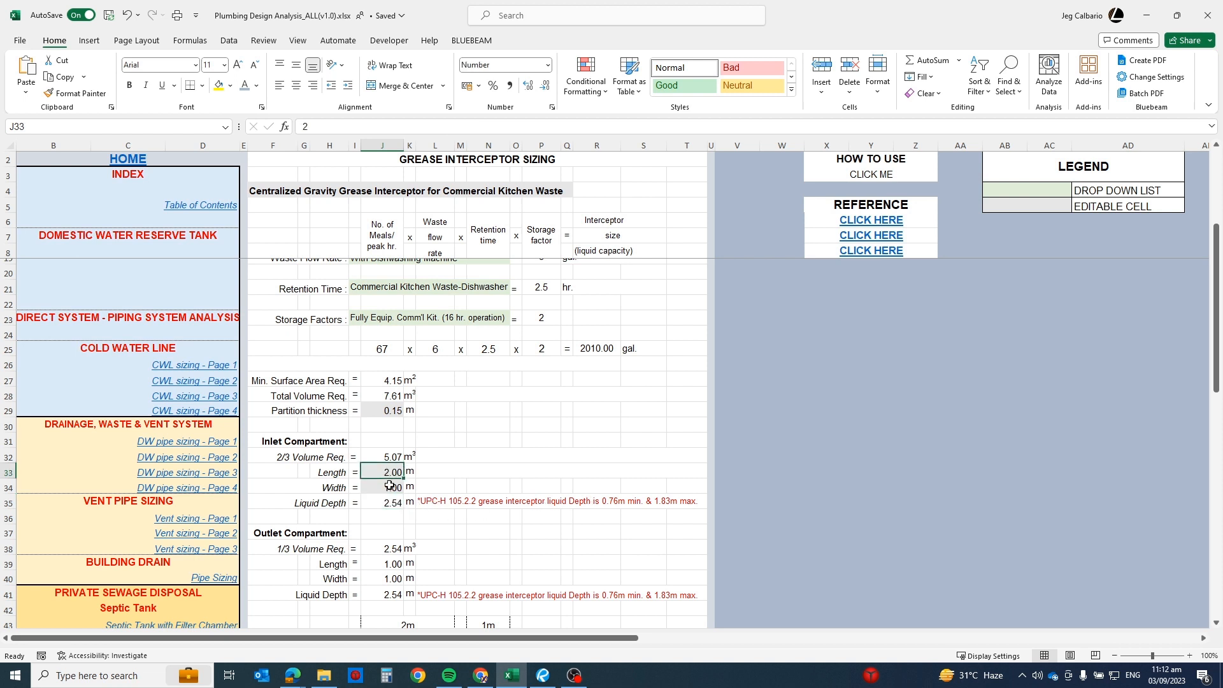
click(390, 486)
text(3)
key(Return)
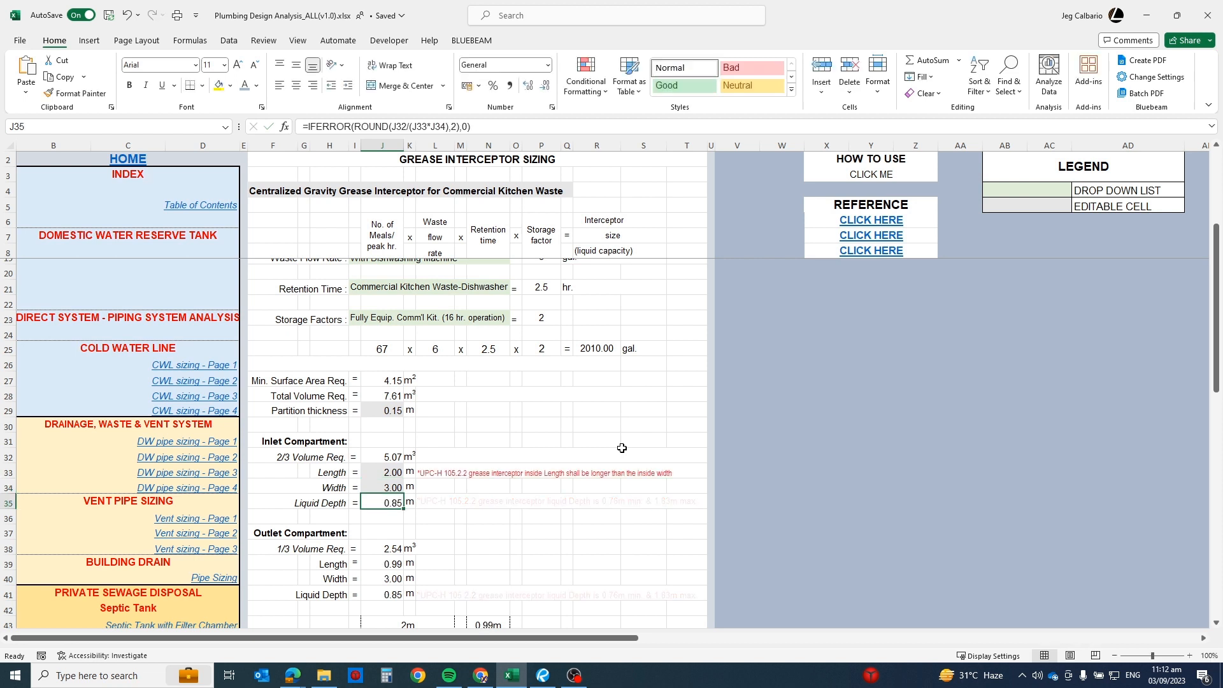
click(526, 500)
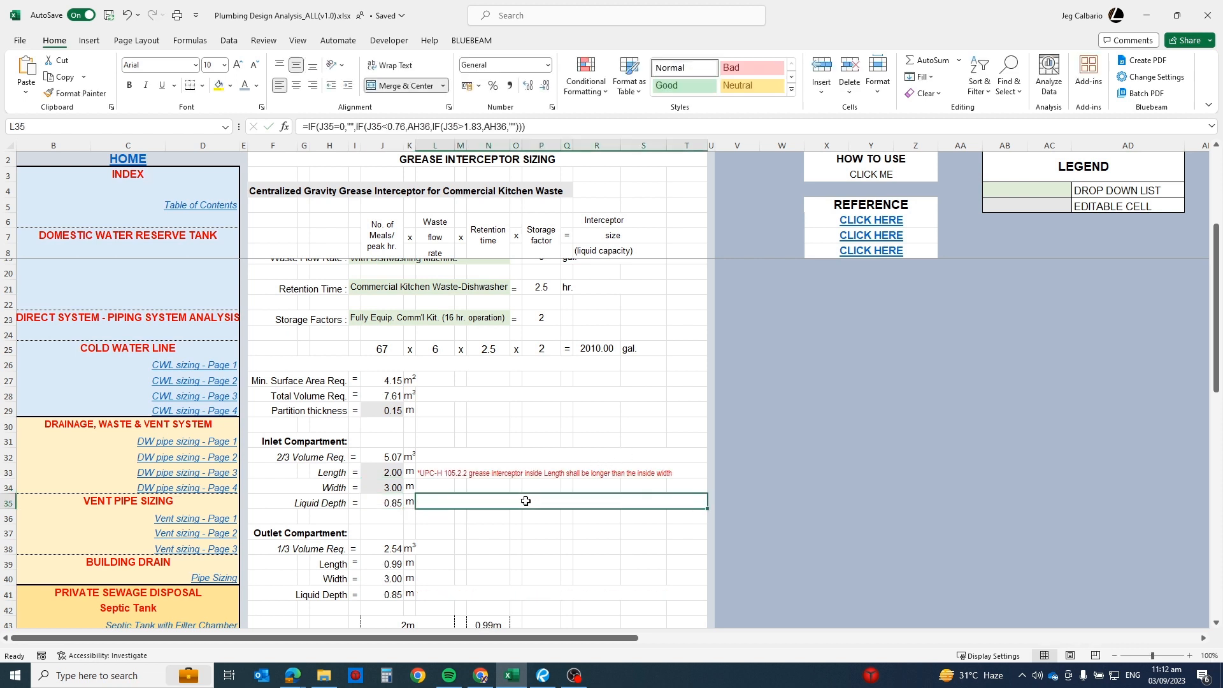
click(508, 472)
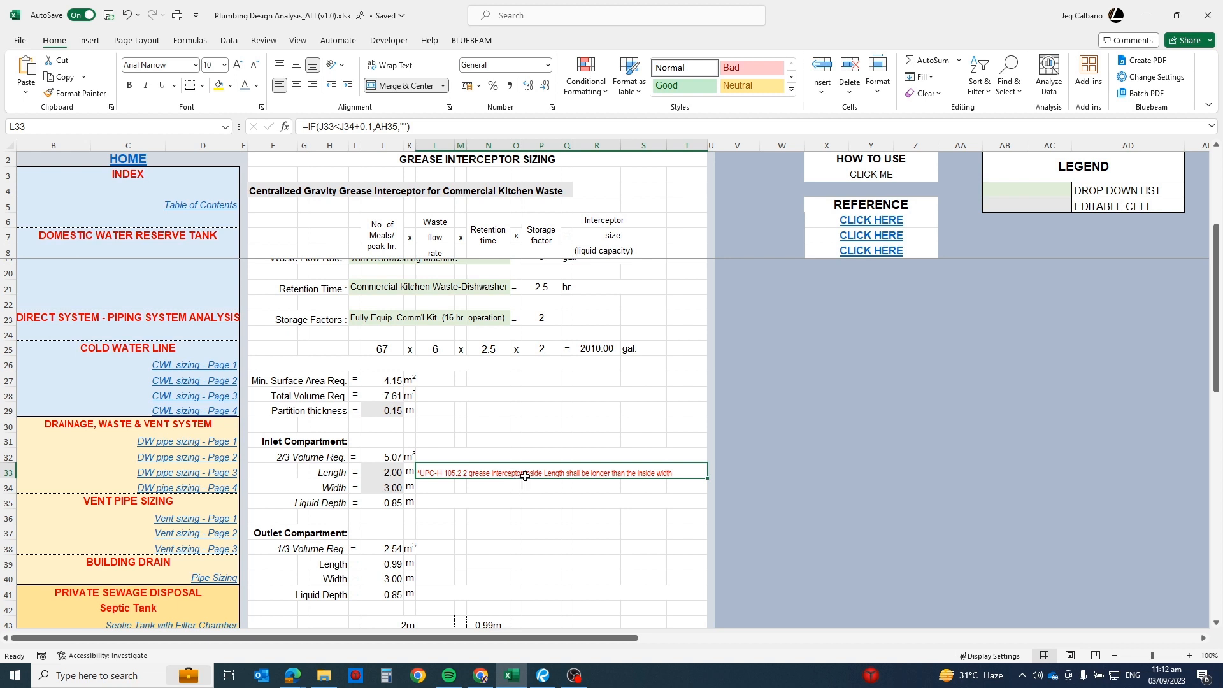
Step: Set the inlet compartment's width to 2 m and its length to 3 m
click(380, 472)
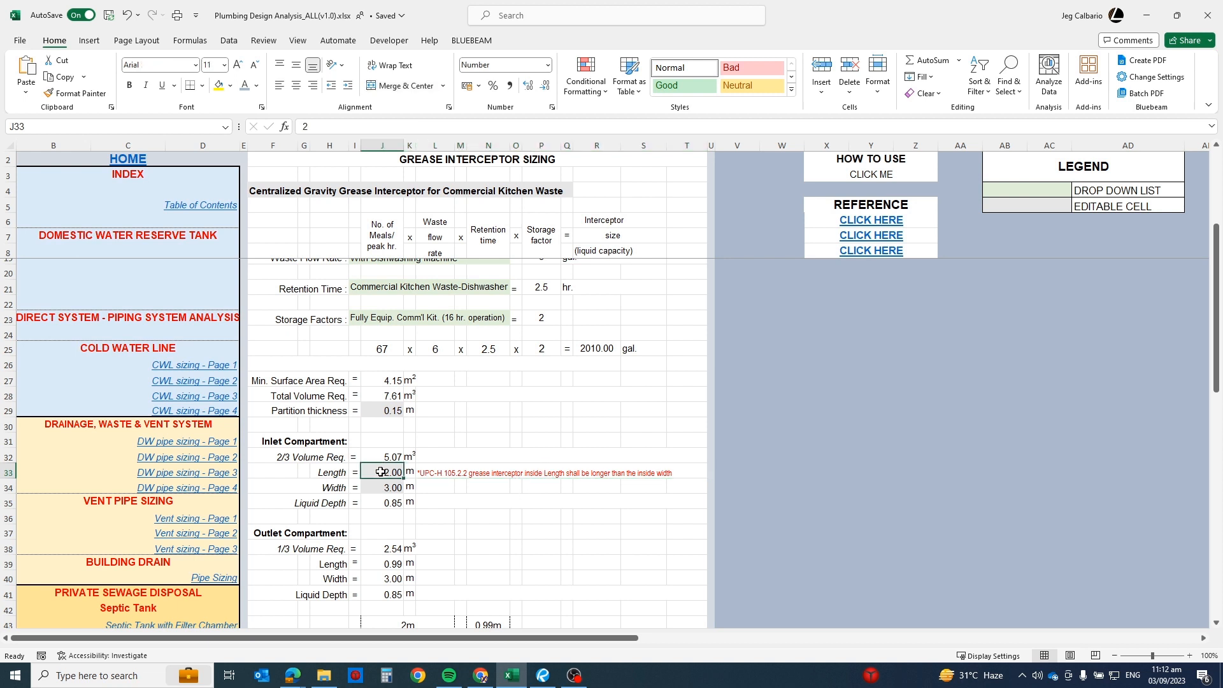
click(376, 487)
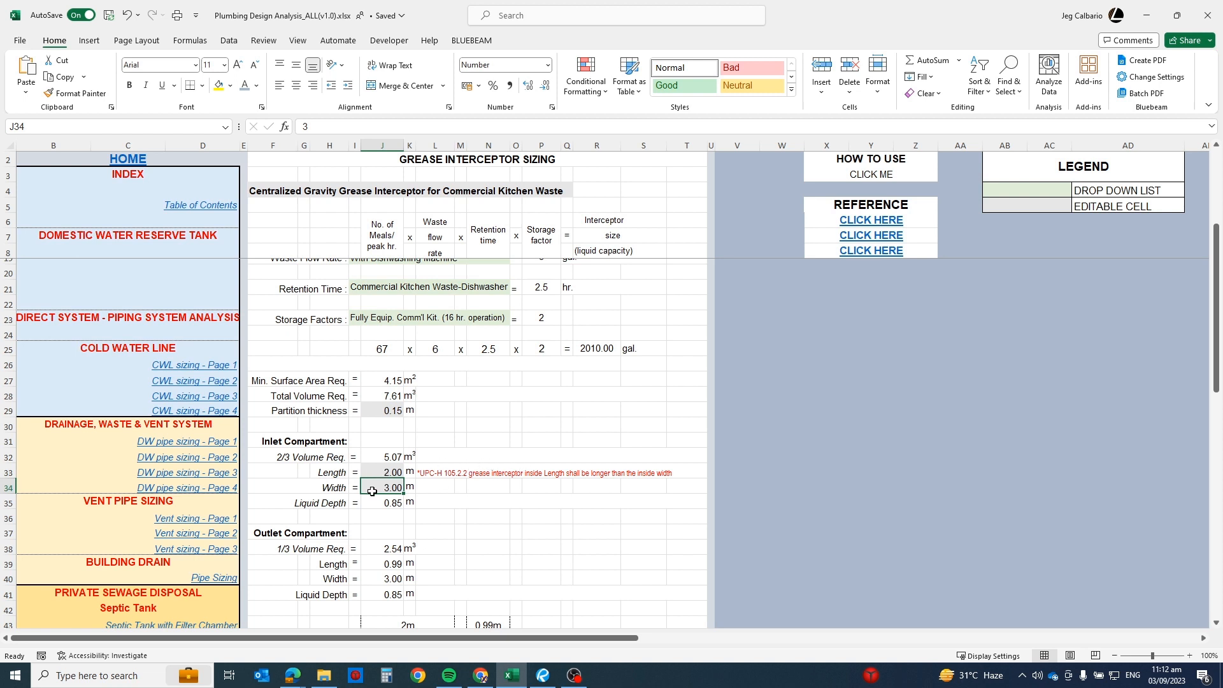
text(2)
key(Return)
click(376, 472)
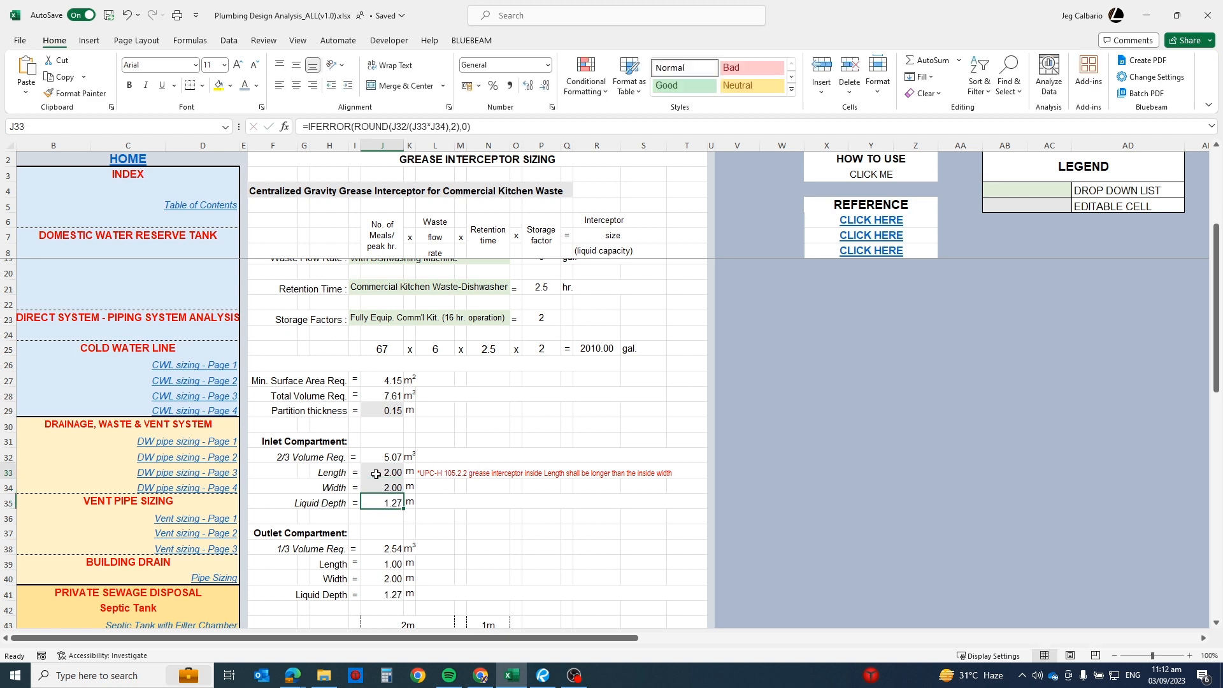
text(3)
key(Return)
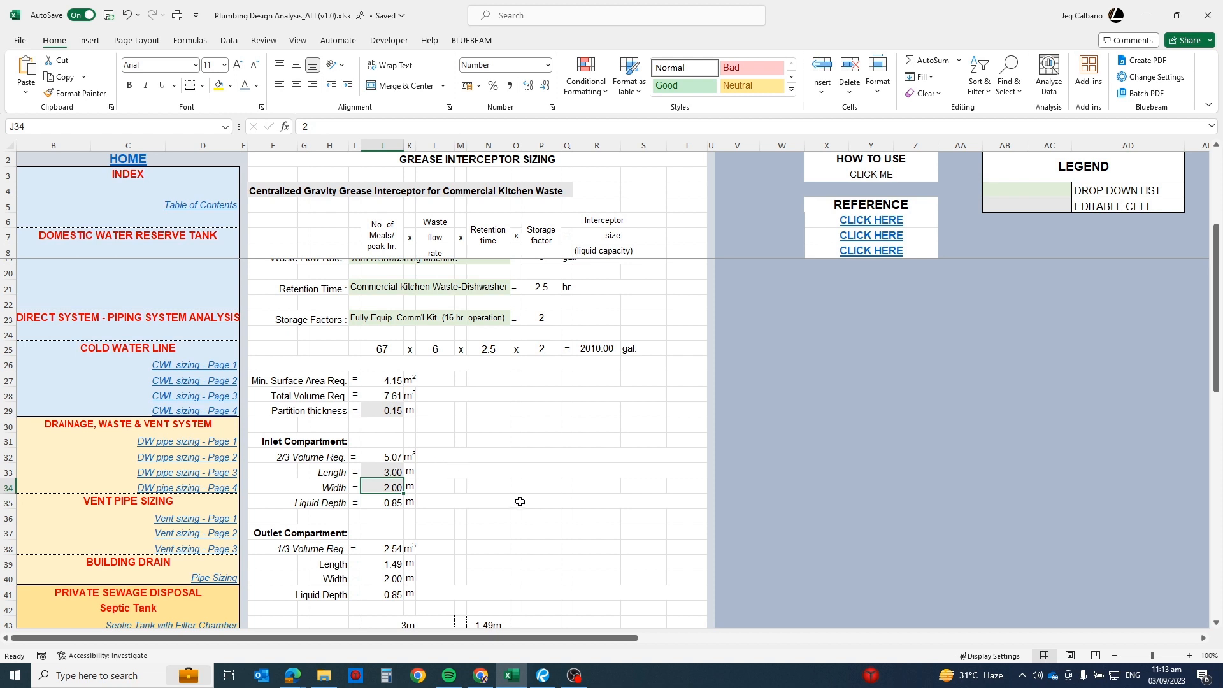
Step: Review the inlet compartment's dimension and liquid depth cells, and set its length to 2.5 m and width to 1.8 m
drag(376, 472, 524, 480)
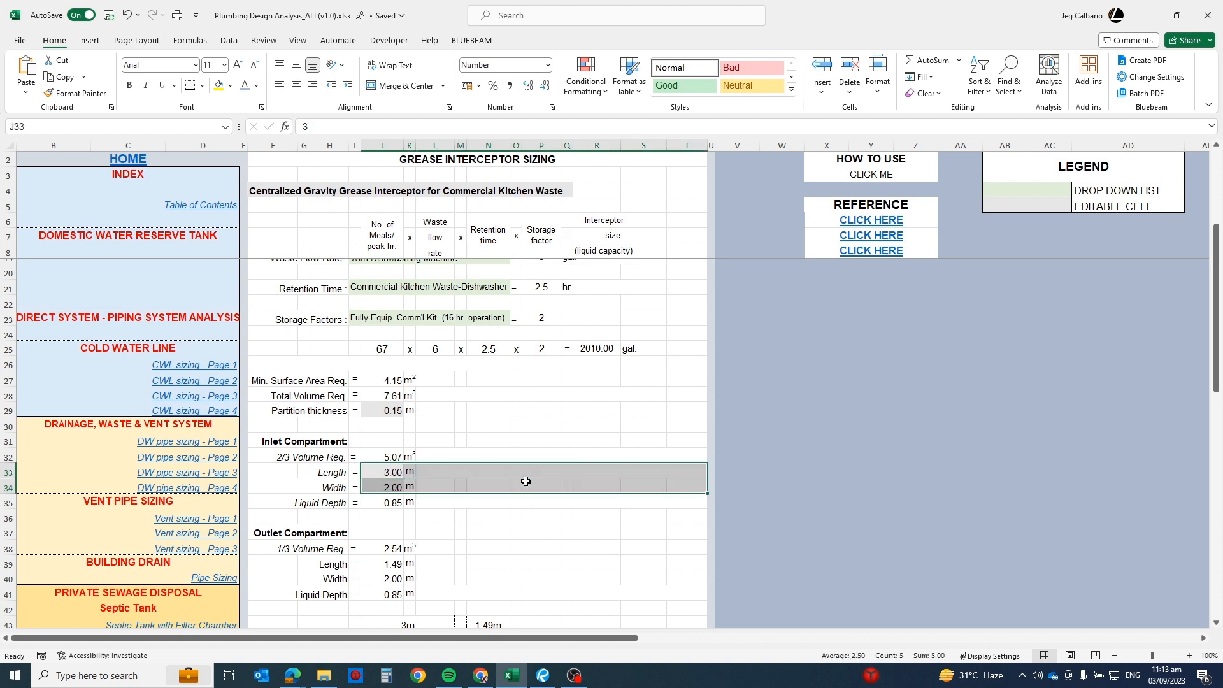
click(441, 501)
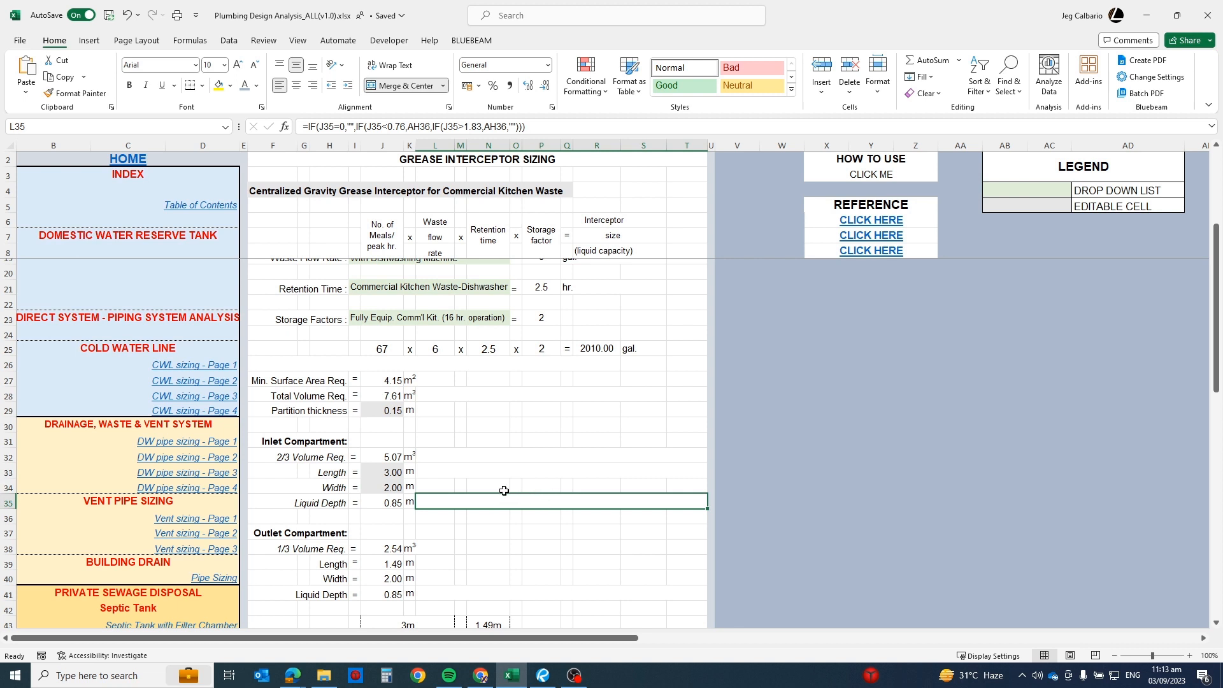
click(391, 501)
click(382, 470)
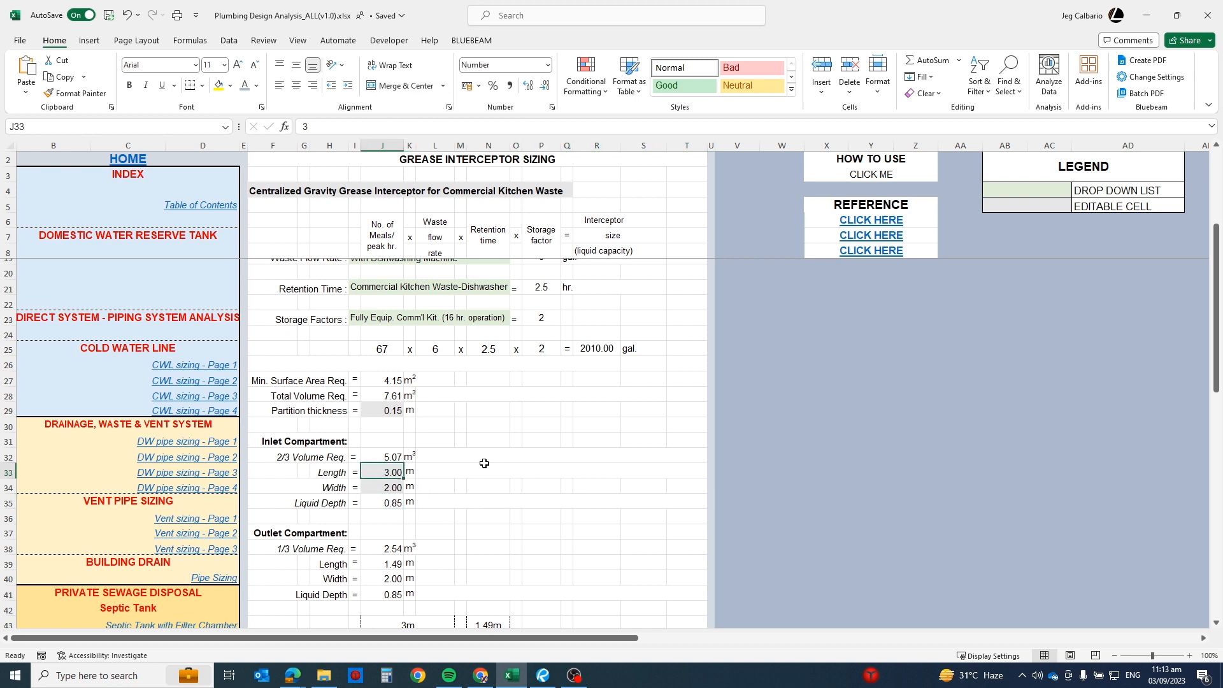
text(2.5)
key(Return)
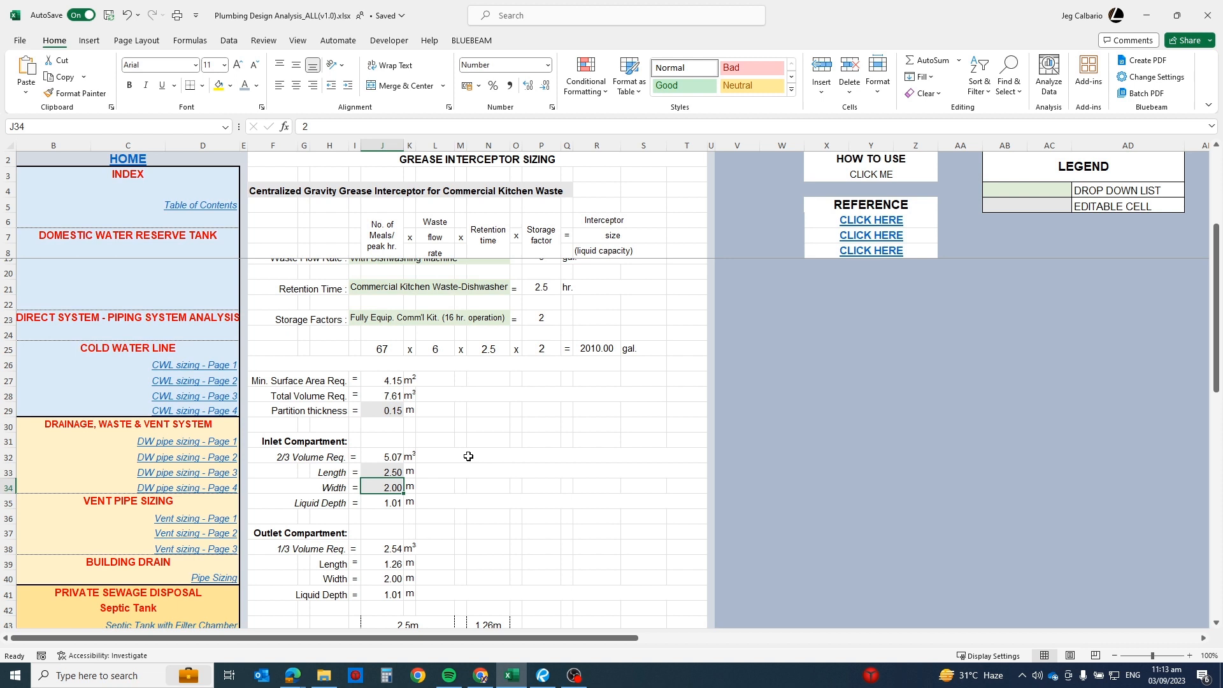
text(1.8)
key(Return)
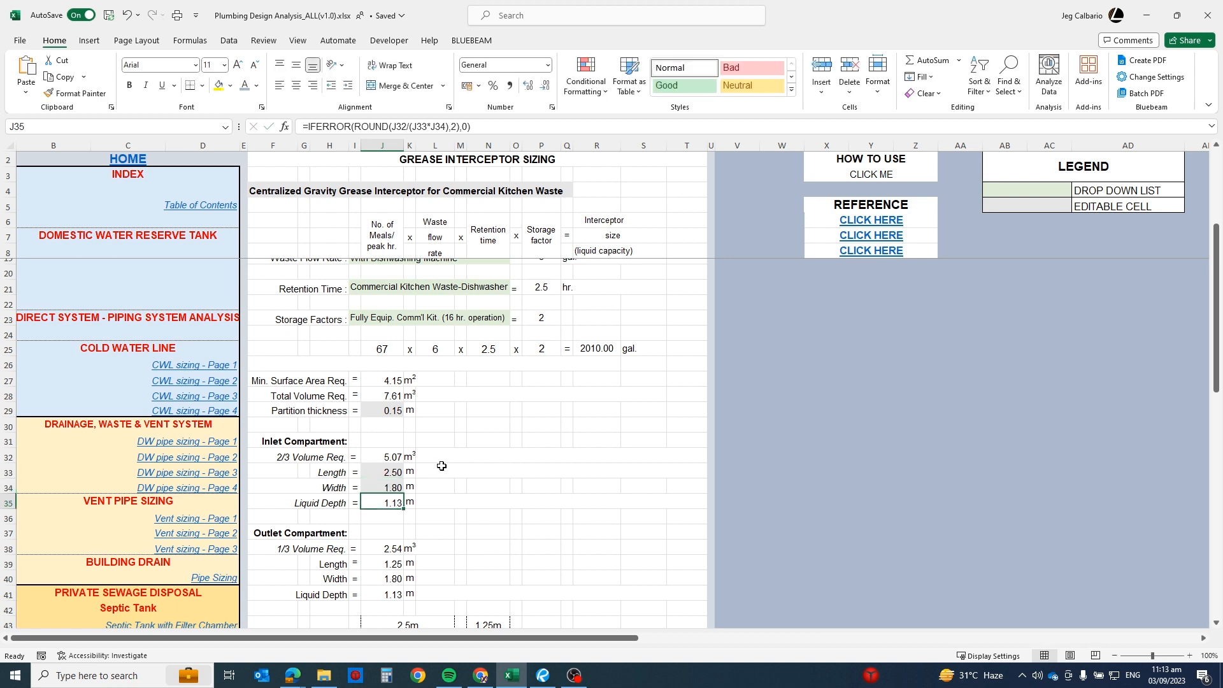
Step: Inspect the code-check formulas beside the inlet compartment's length and liquid depth, and the compartment layout sketch
click(550, 467)
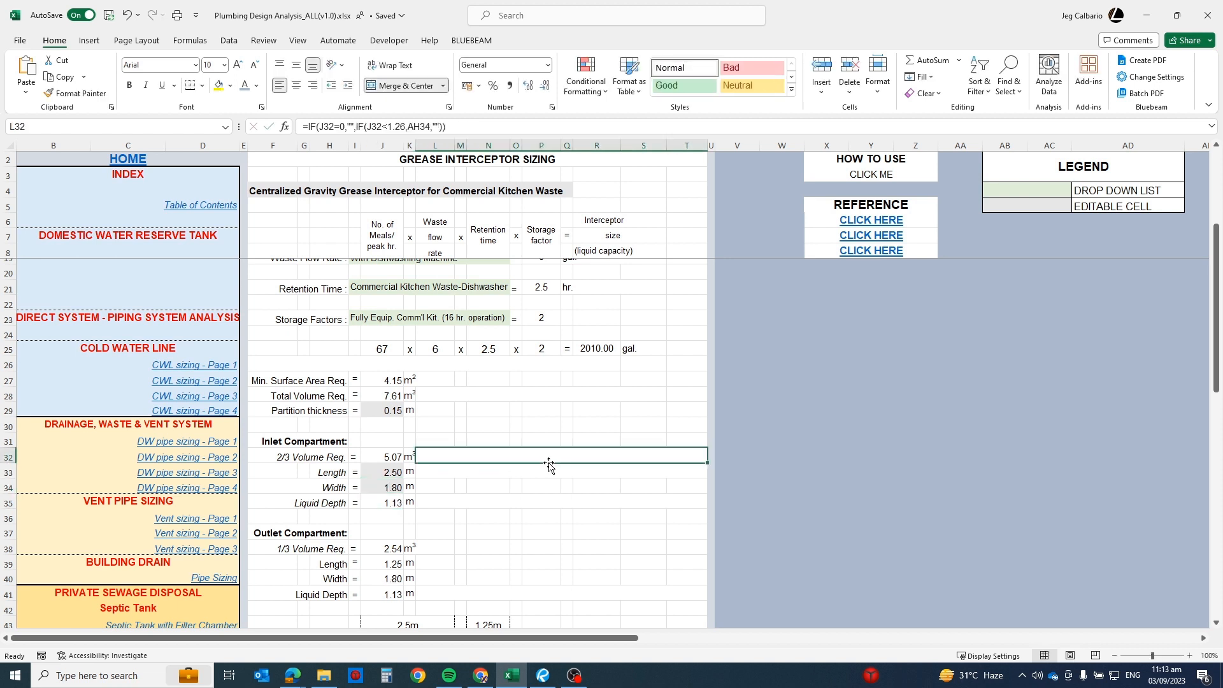
click(548, 498)
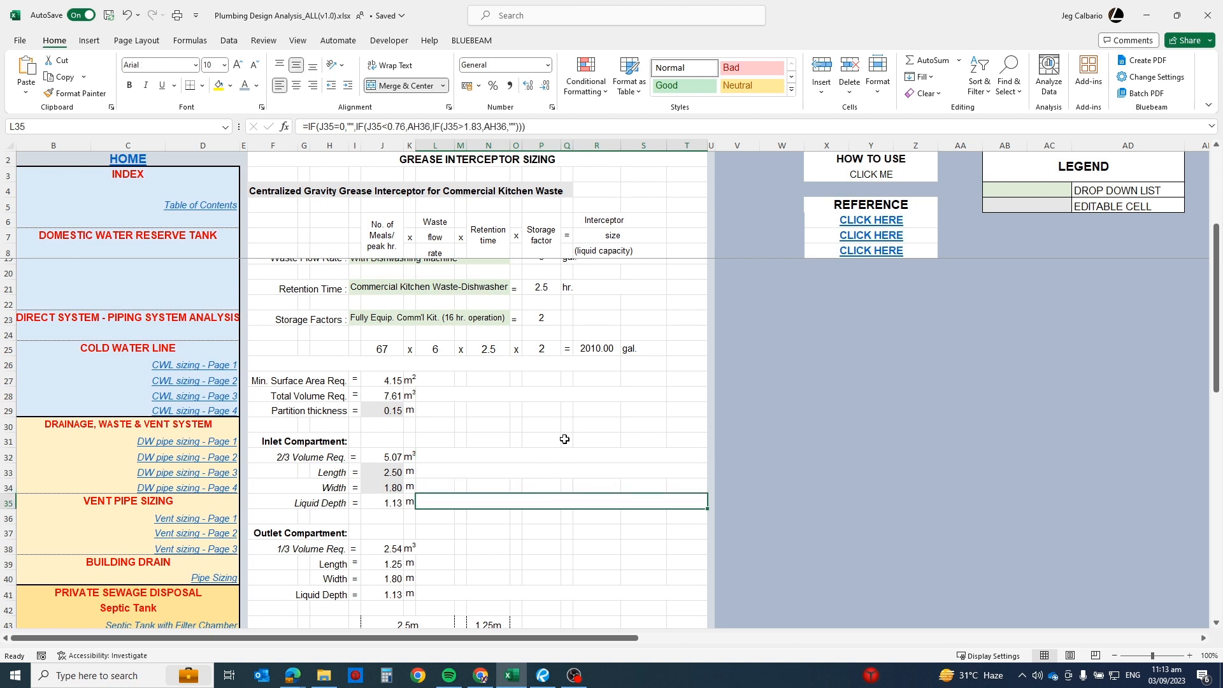
scroll(559, 447, down, 4)
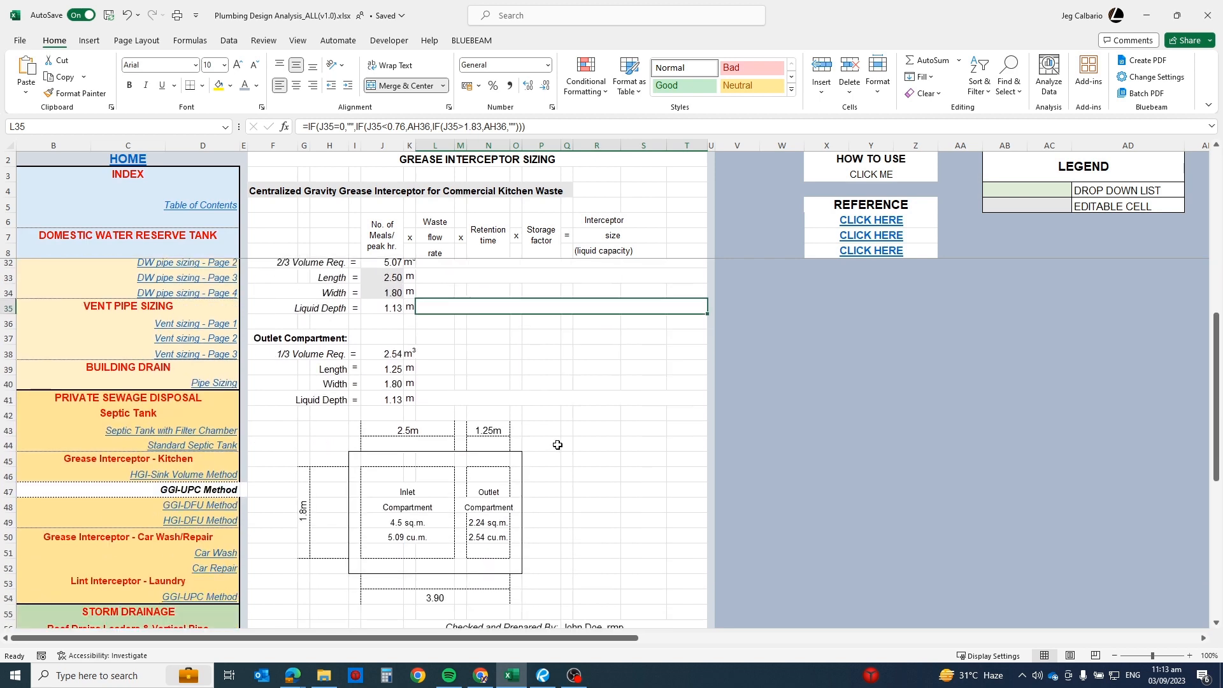
Step: Set the peak factor to (2)Designer Discretion (30min./Patron to eat) and review the recalculated interceptor sizing and compartment values
scroll(559, 447, up, 8)
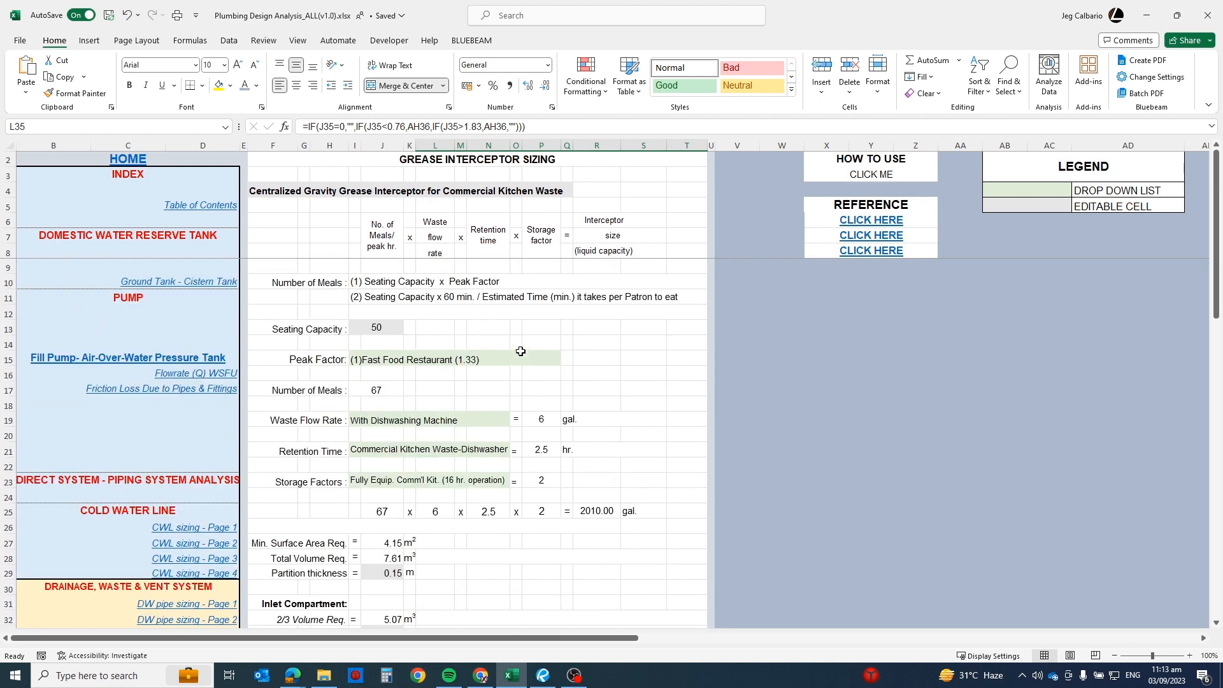
click(518, 357)
click(565, 358)
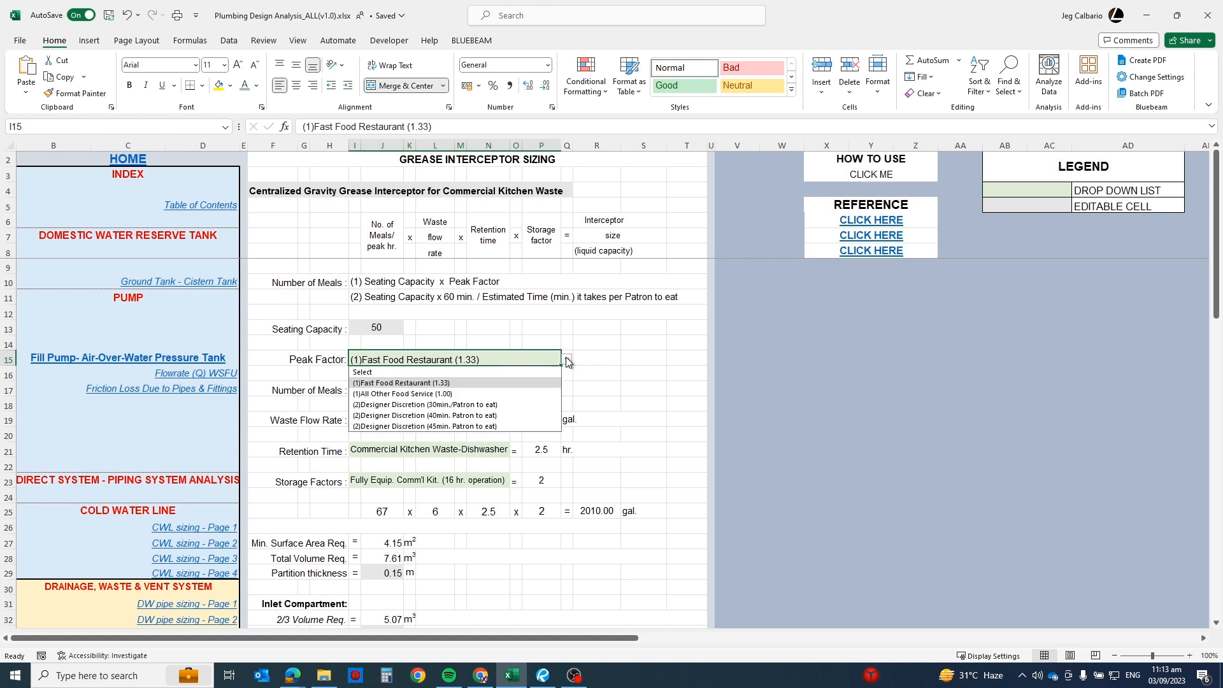
click(458, 406)
scroll(466, 393, down, 4)
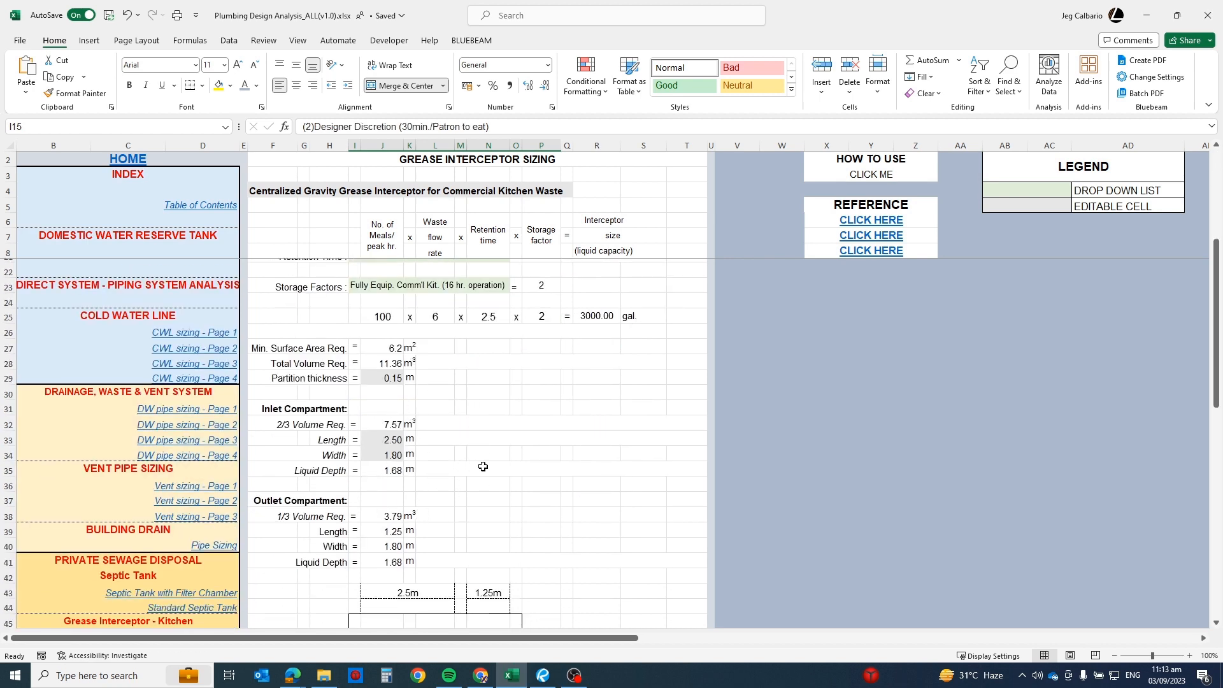
scroll(491, 462, up, 3)
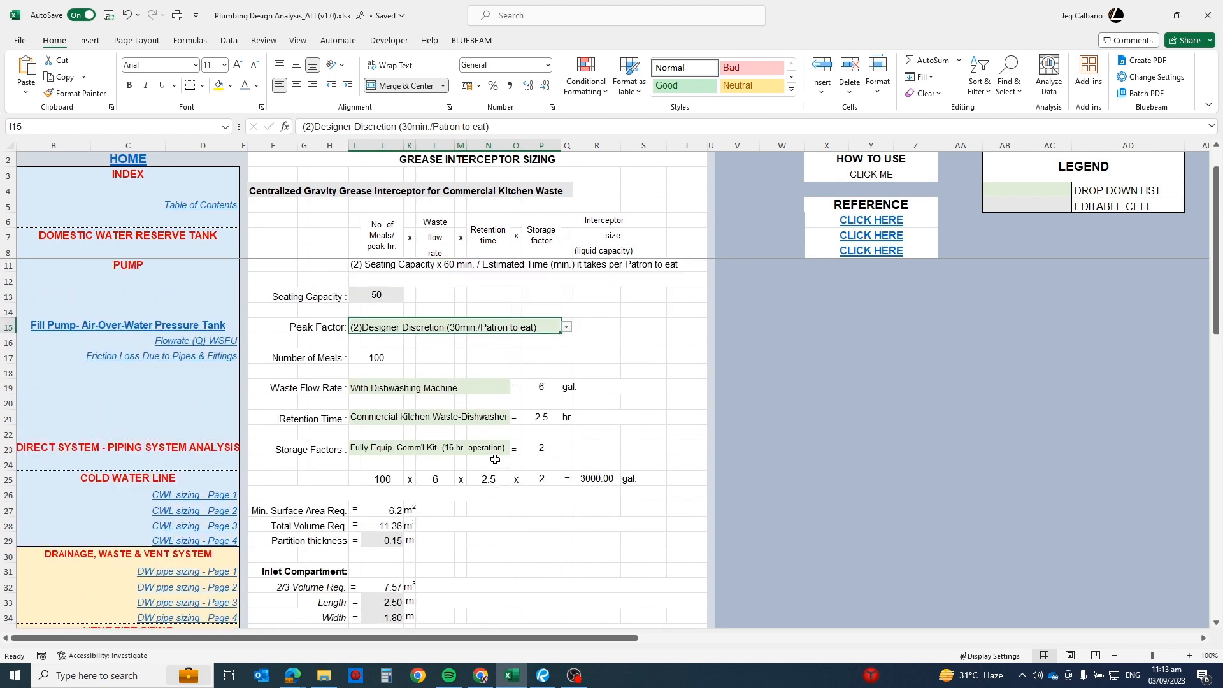